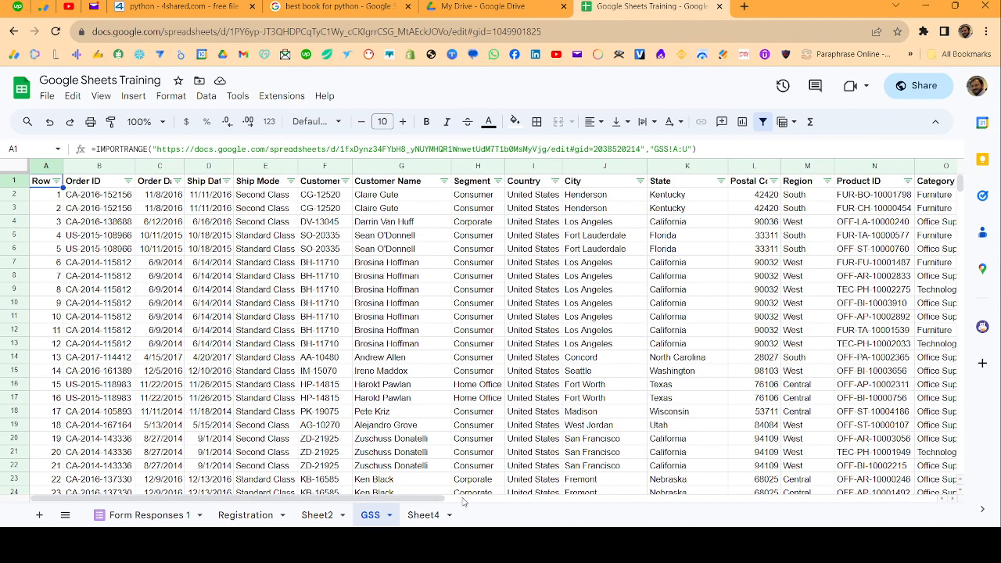
- Review the Sheet4, Form Responses 1, Registration, Sheet2 and GSS sheets, then add a blank Sheet5
{"action": "left_click", "coordinate": [423, 515]}
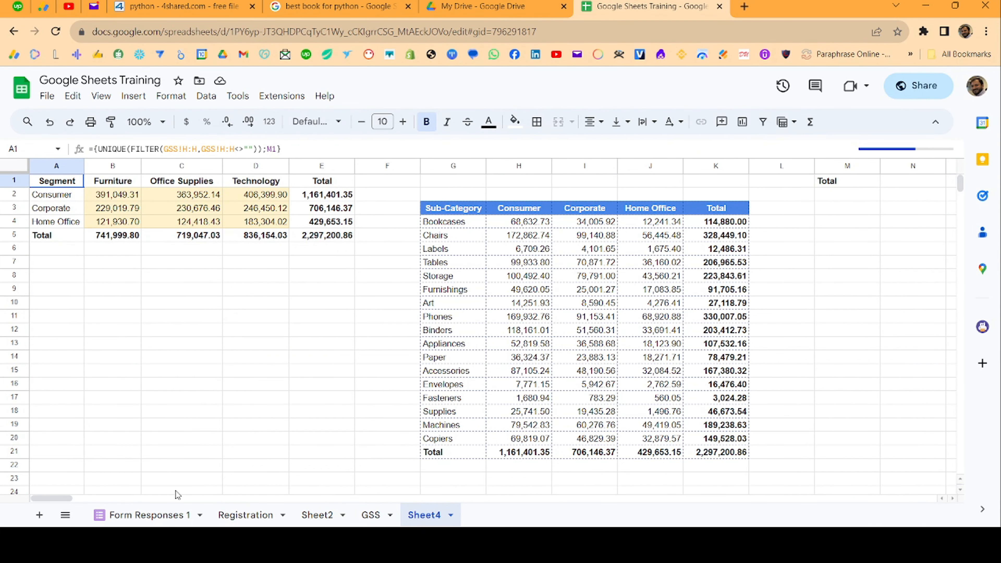
{"action": "left_click", "coordinate": [160, 515]}
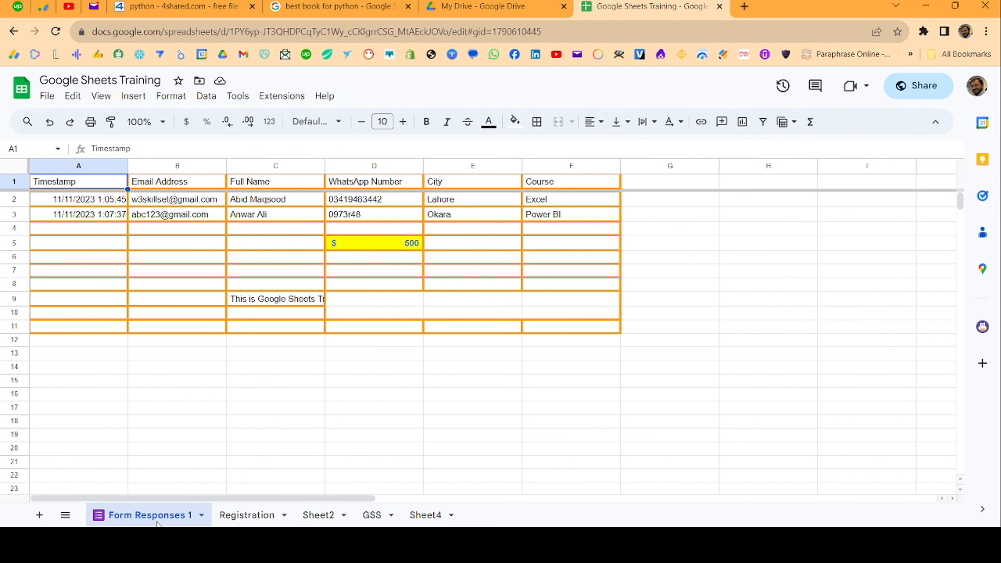
{"action": "left_click", "coordinate": [241, 515]}
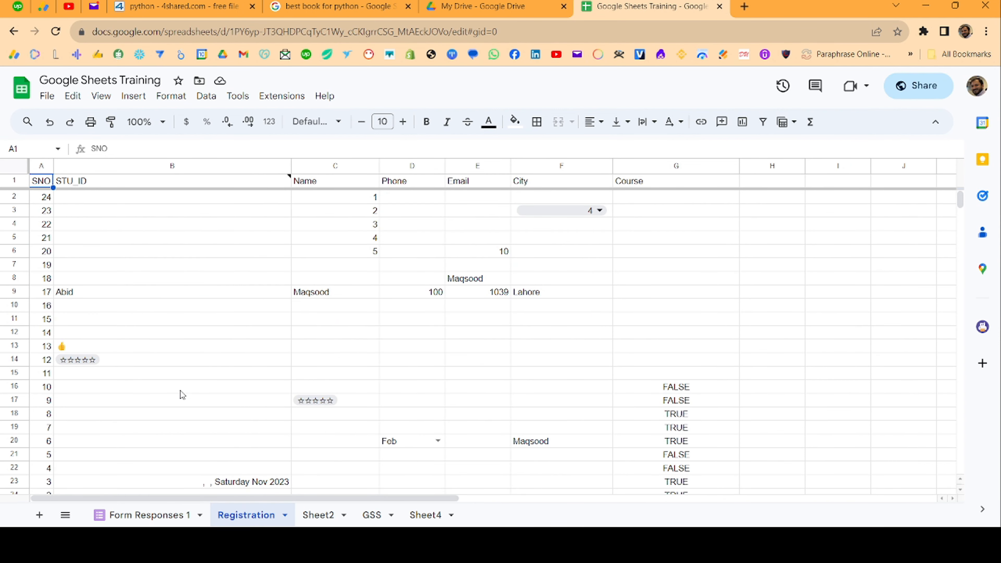
{"action": "left_click", "coordinate": [319, 515]}
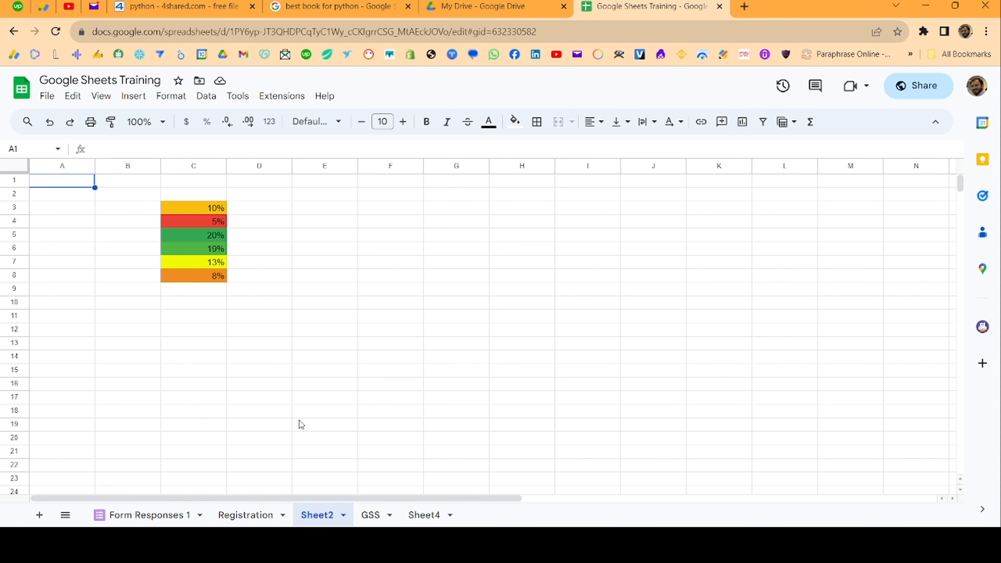
{"action": "left_click", "coordinate": [368, 515]}
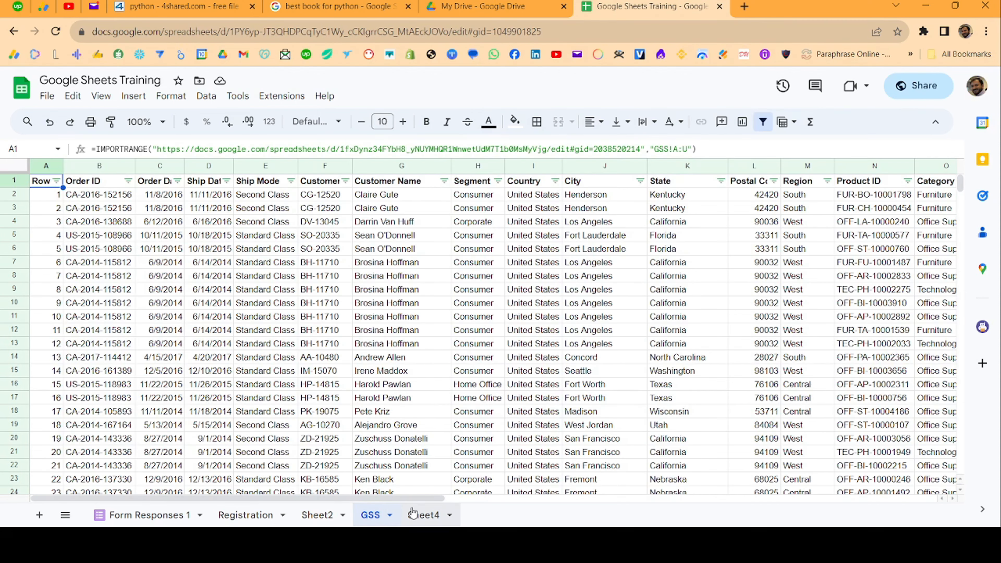
{"action": "left_click", "coordinate": [414, 515]}
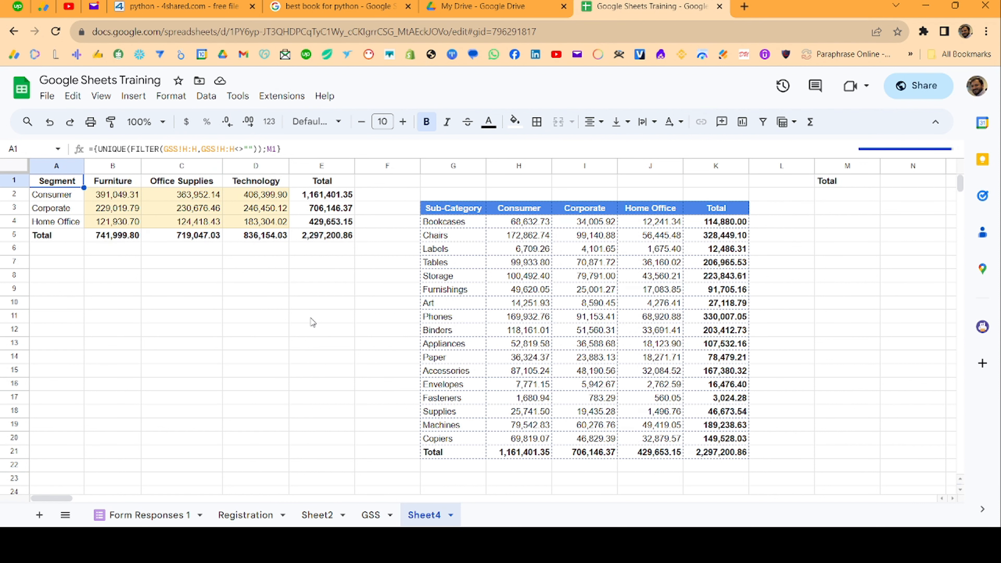
{"action": "left_click", "coordinate": [38, 515]}
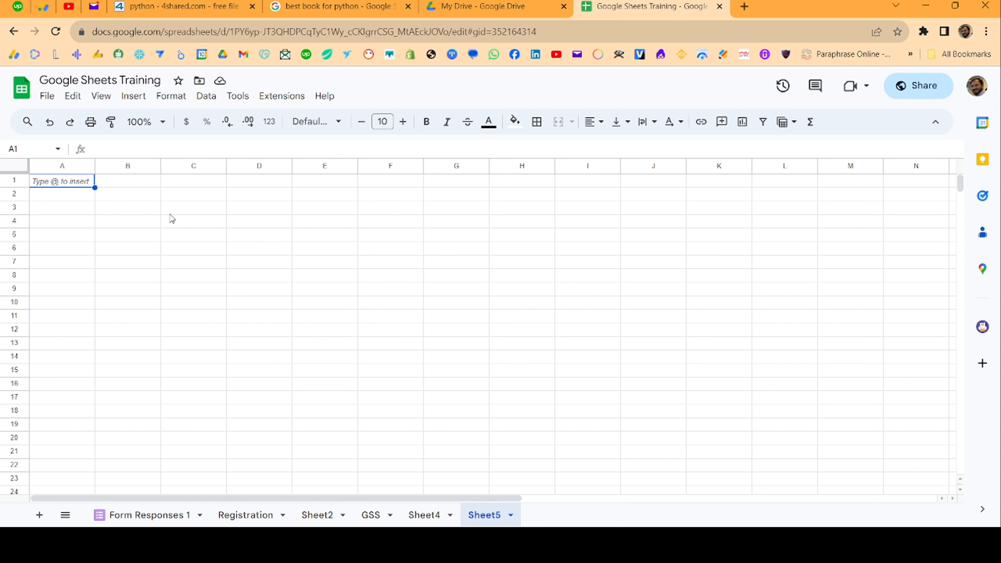
- Enter CONCATENATE, TEXT, RIGHT and LEFT in cells A1 to A4
{"action": "type", "text": "CON"}
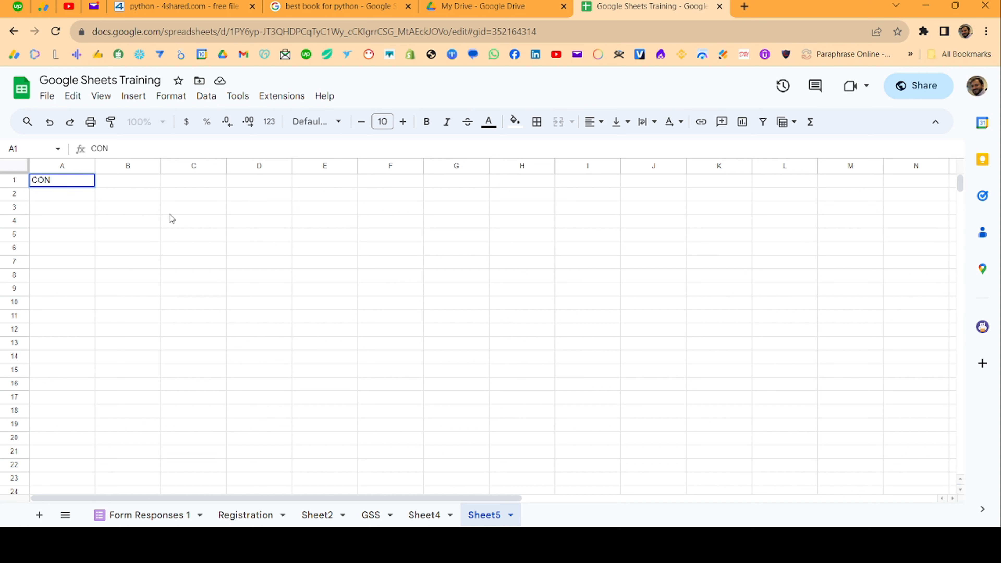
{"action": "type", "text": "CATENATE"}
{"action": "key", "text": "Return"}
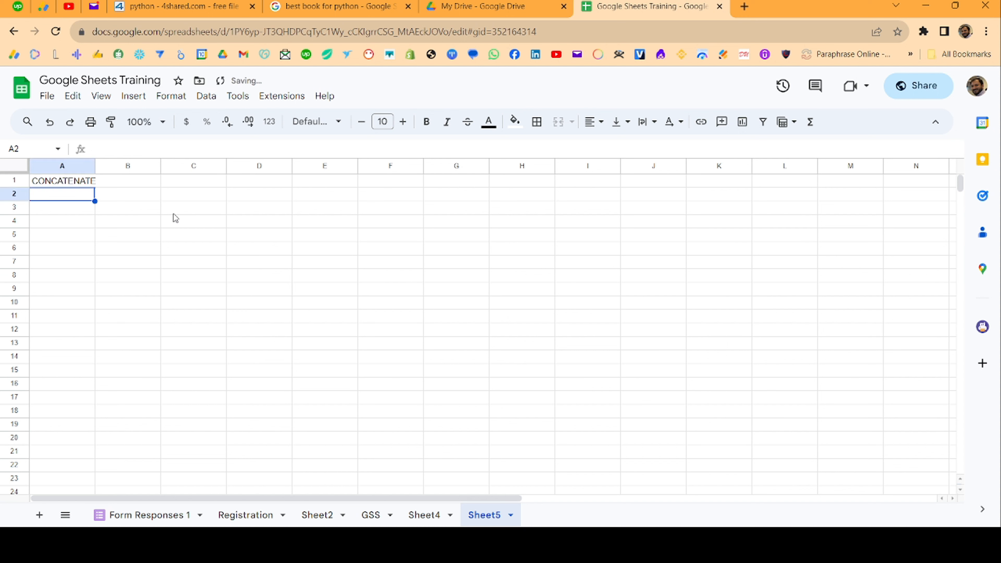
{"action": "type", "text": "TEXT"}
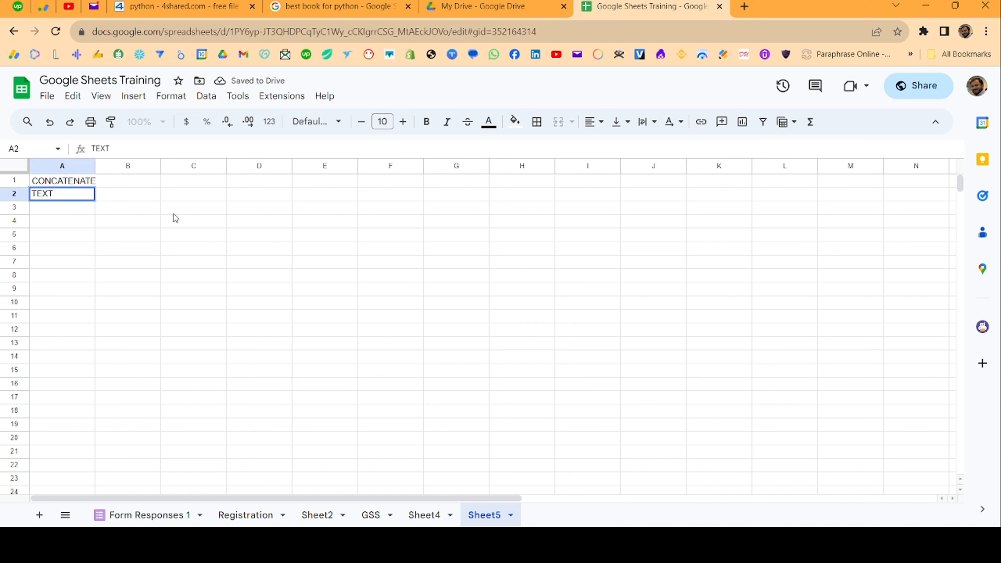
{"action": "key", "text": "Return"}
{"action": "type", "text": "RIGHT"}
{"action": "key", "text": "Return"}
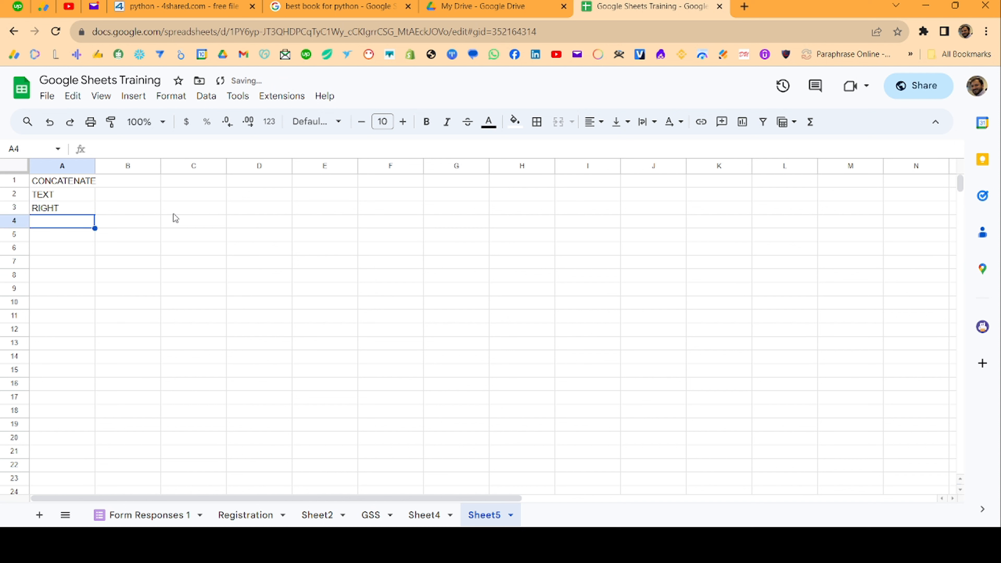
{"action": "type", "text": "LEFT"}
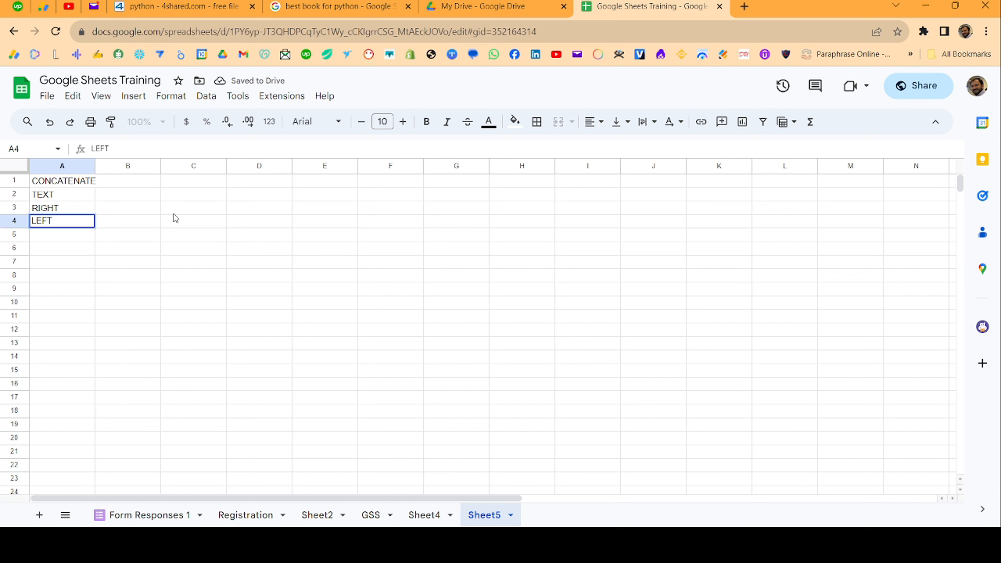
{"action": "key", "text": "Return"}
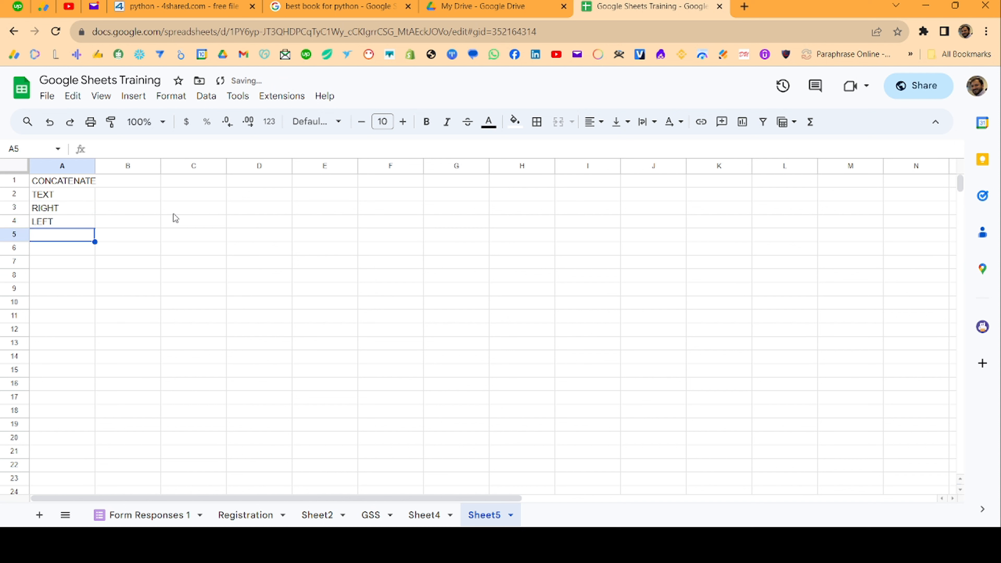
- Enter UPPER, LOWER and PROPER in A5:A7, fixing a typo, and widen column A to fit
{"action": "type", "text": "UPPW"}
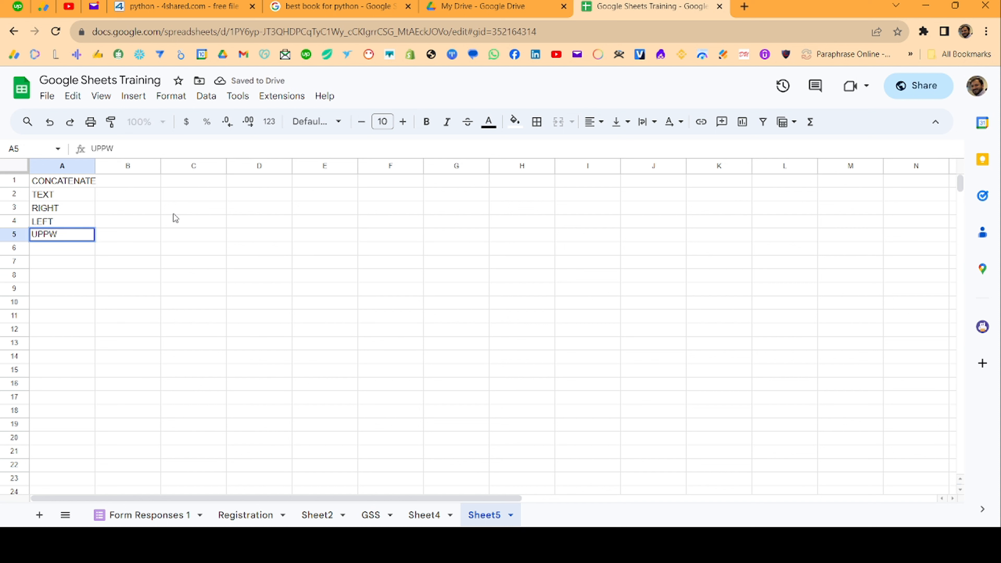
{"action": "key", "text": "BackSpace"}
{"action": "type", "text": "ER"}
{"action": "key", "text": "Return"}
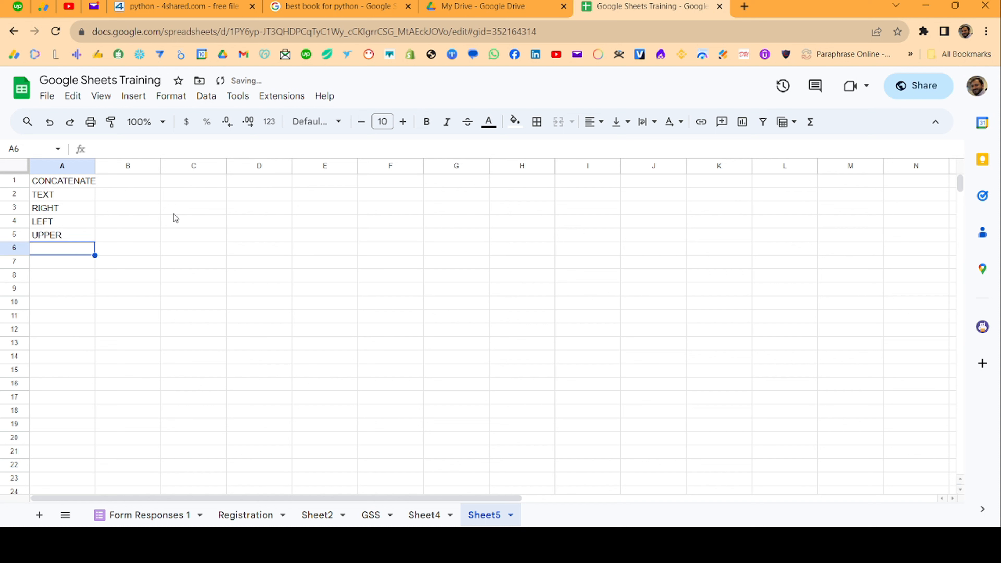
{"action": "type", "text": "LOWER"}
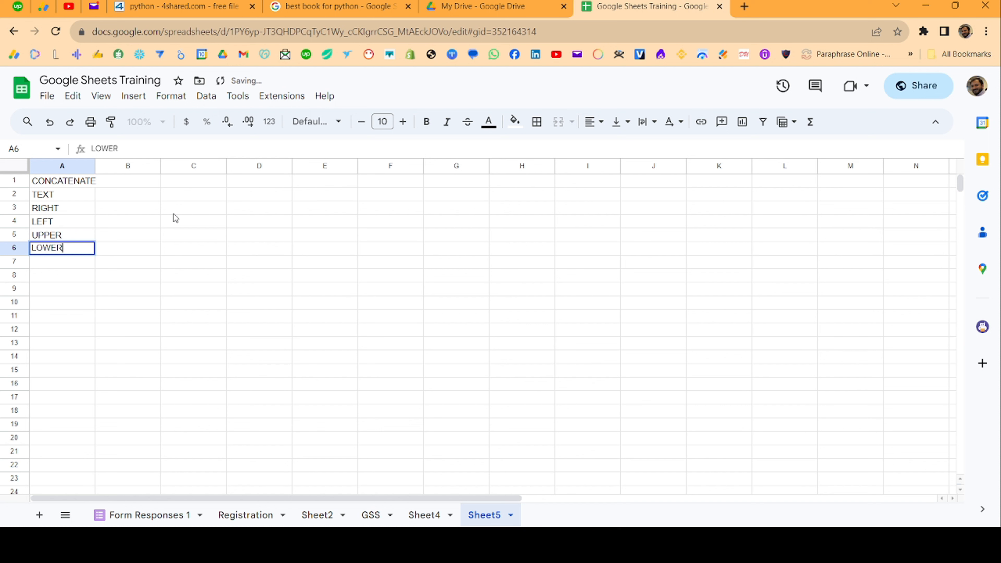
{"action": "key", "text": "Return"}
{"action": "type", "text": "PROPER"}
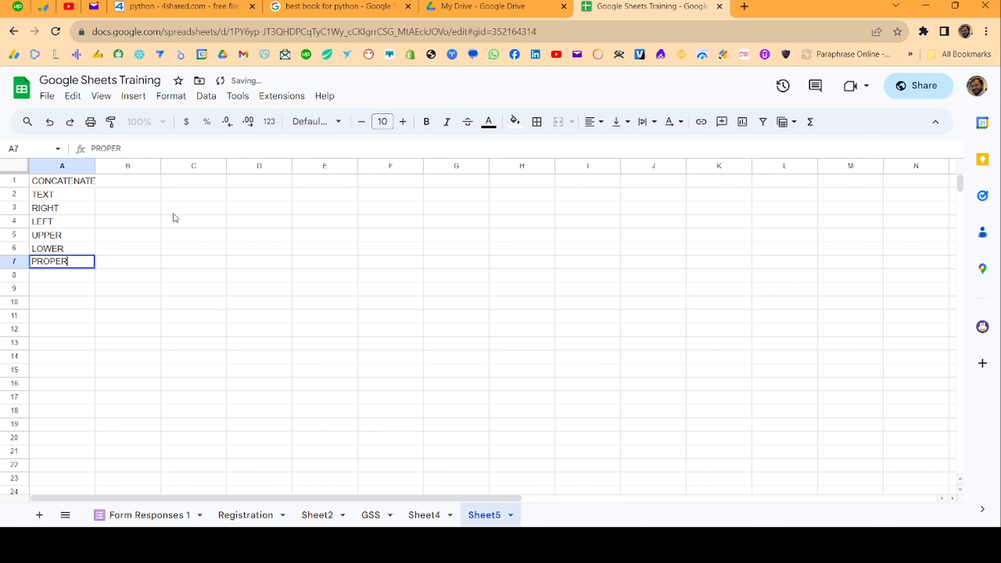
{"action": "key", "text": "Return"}
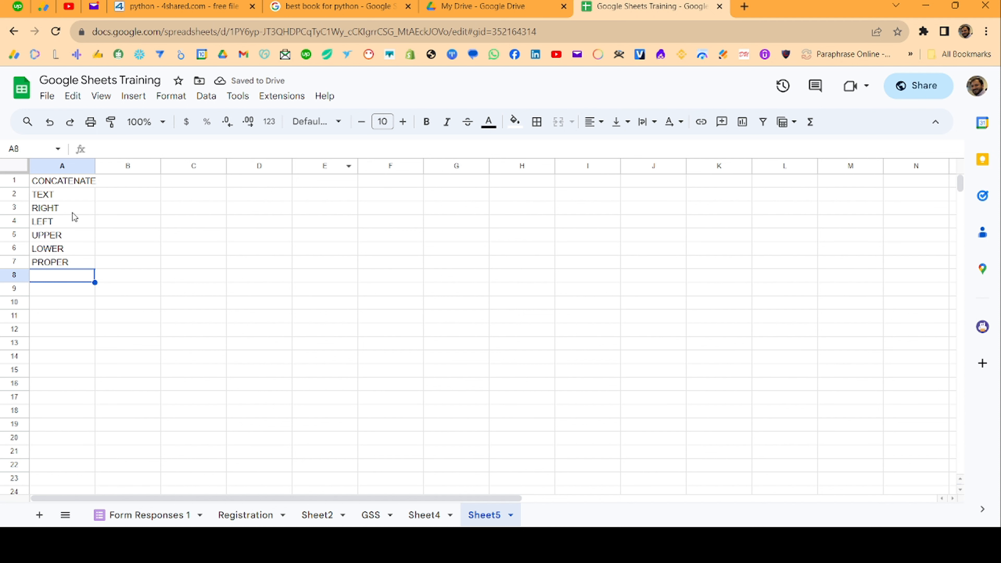
{"action": "left_click_drag", "start_coordinate": [96, 166], "coordinate": [84, 268]}
- Type a sample first name into C3 and a surname into D3
{"action": "left_click", "coordinate": [74, 200]}
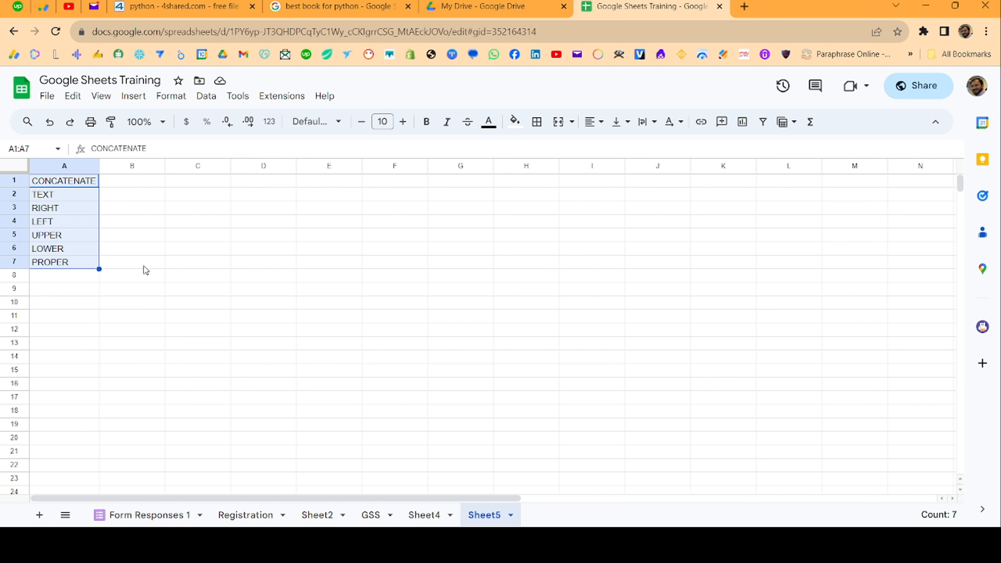
{"action": "left_click", "coordinate": [204, 209]}
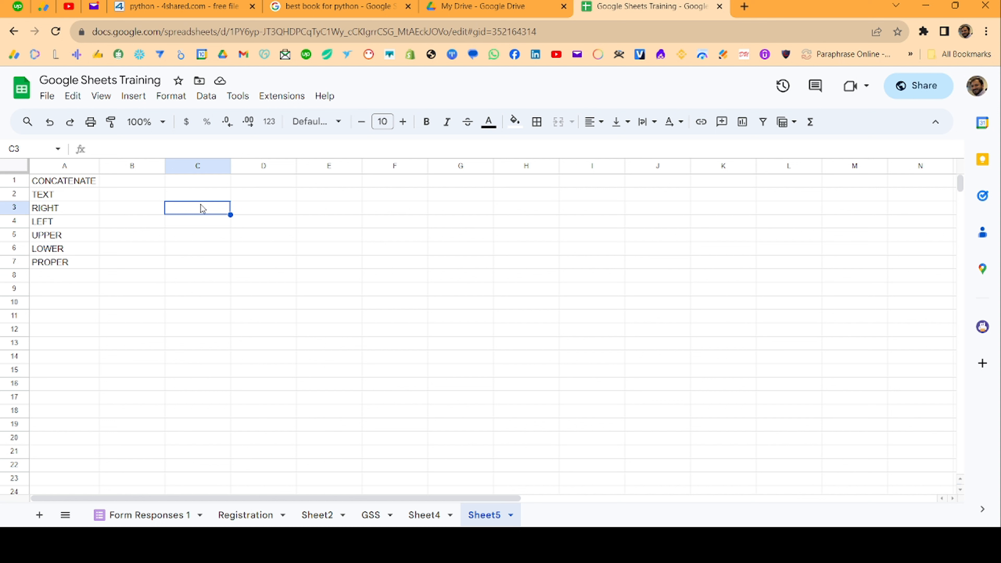
{"action": "key", "text": "Tab"}
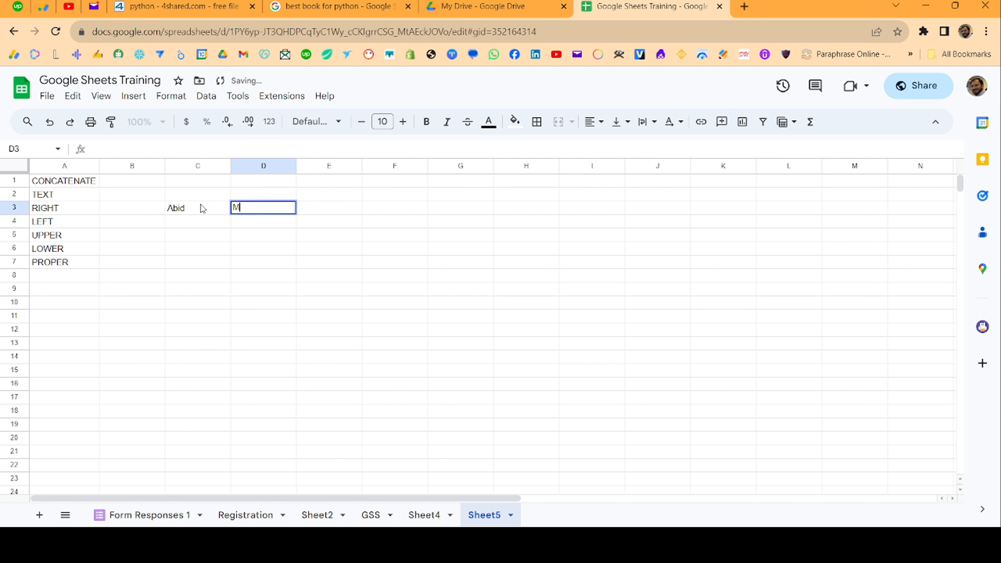
{"action": "key", "text": "Tab"}
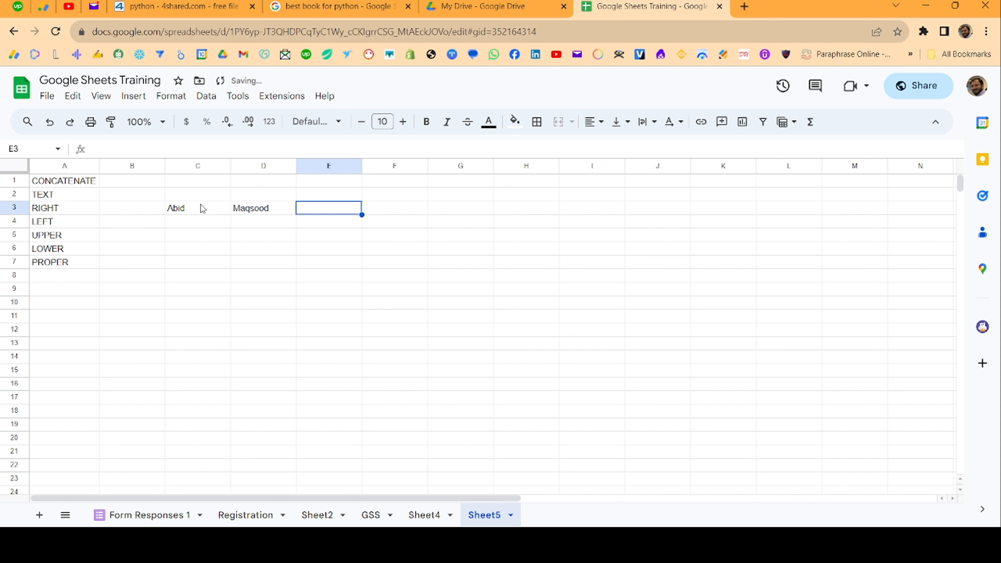
{"action": "type", "text": "=con"}
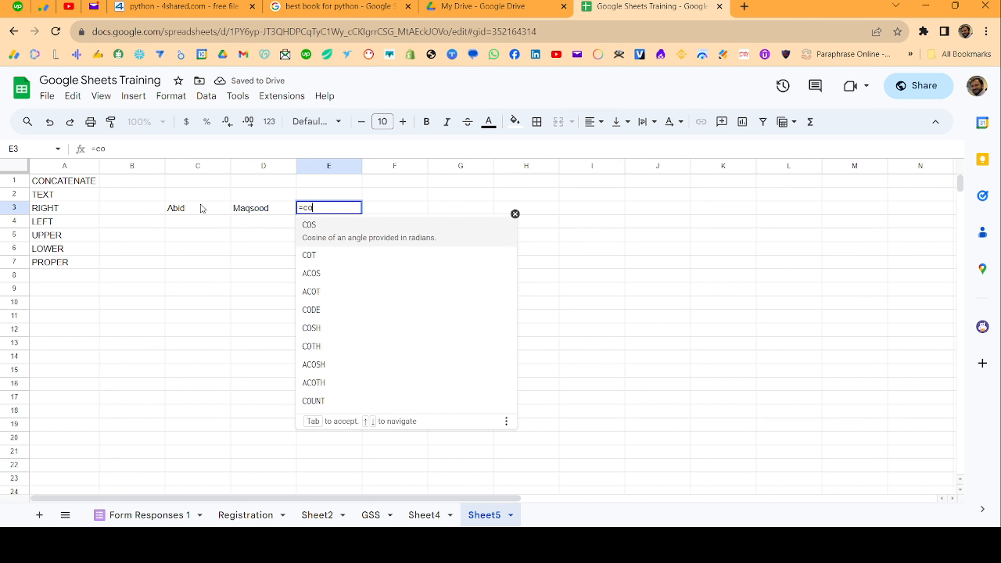
- Enter =CONCATENATE(C3,D3) in E3, replacing a wrongly autocompleted CONFIDENCE function
{"action": "key", "text": "Down"}
{"action": "key", "text": "Down"}
{"action": "key", "text": "Down"}
{"action": "key", "text": "Down"}
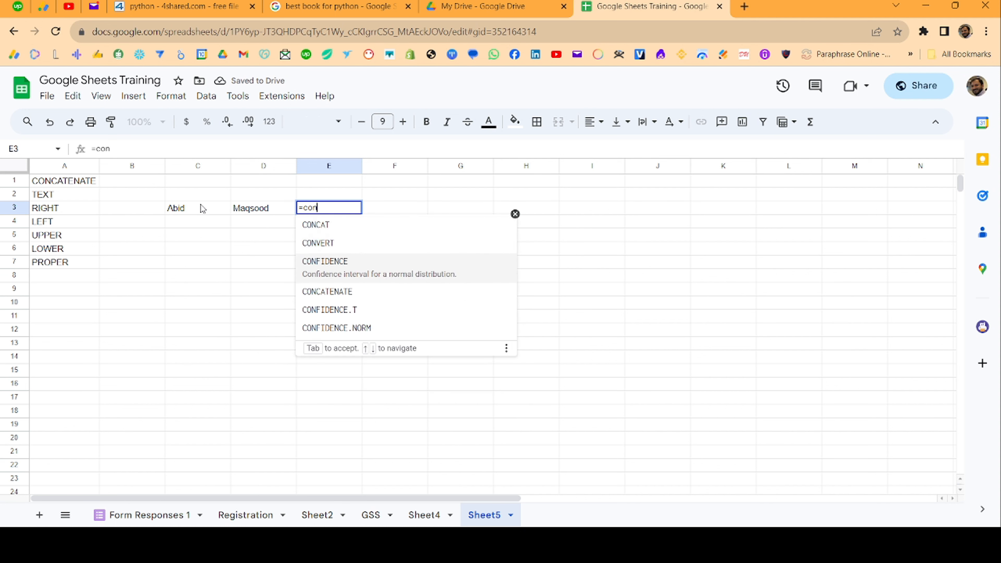
{"action": "key", "text": "Up"}
{"action": "key", "text": "Up"}
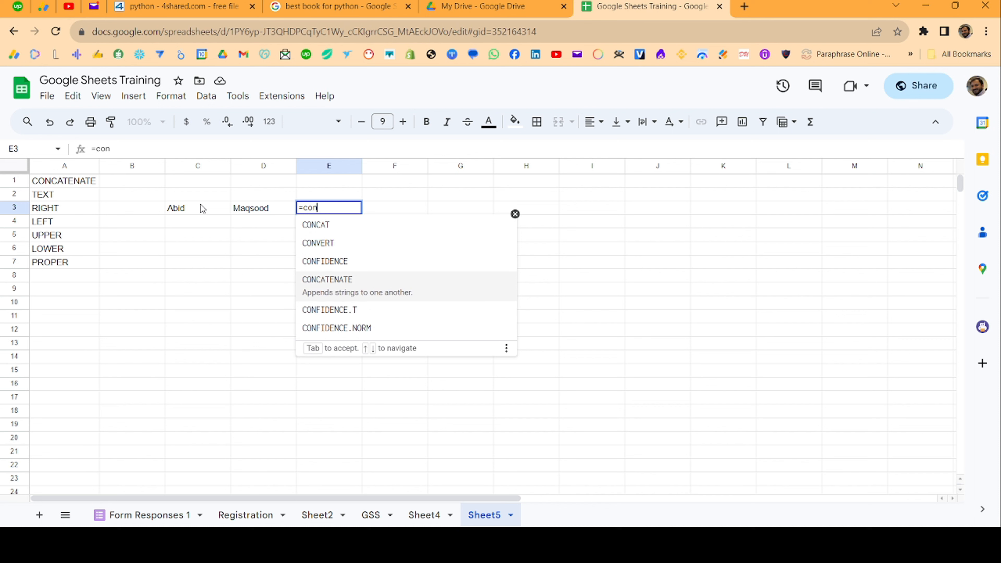
{"action": "key", "text": "Tab"}
{"action": "key", "text": "Left"}
{"action": "key", "text": "Left"}
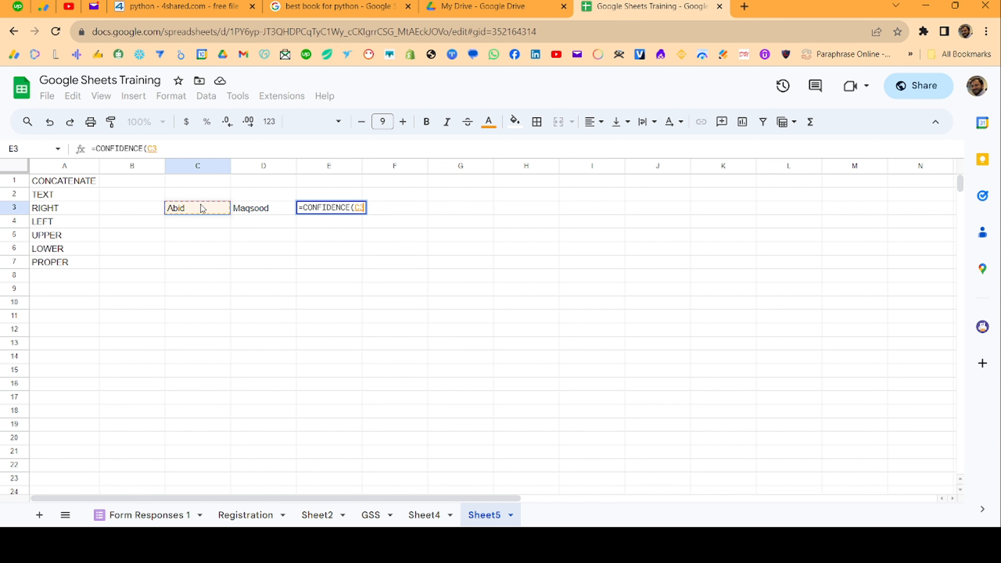
{"action": "key", "text": "BackSpace"}
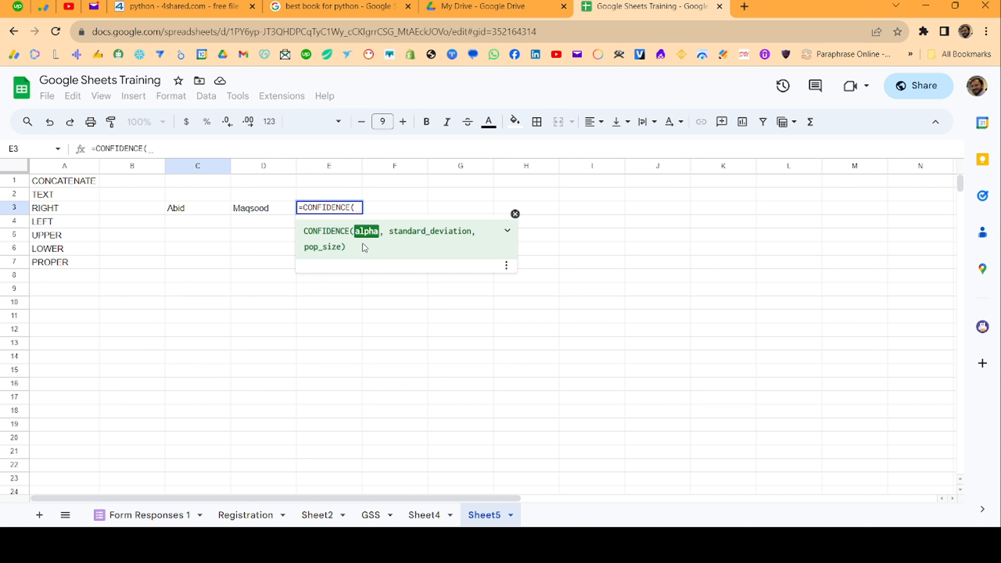
{"action": "double_click", "coordinate": [329, 207]}
{"action": "type", "text": "concate("}
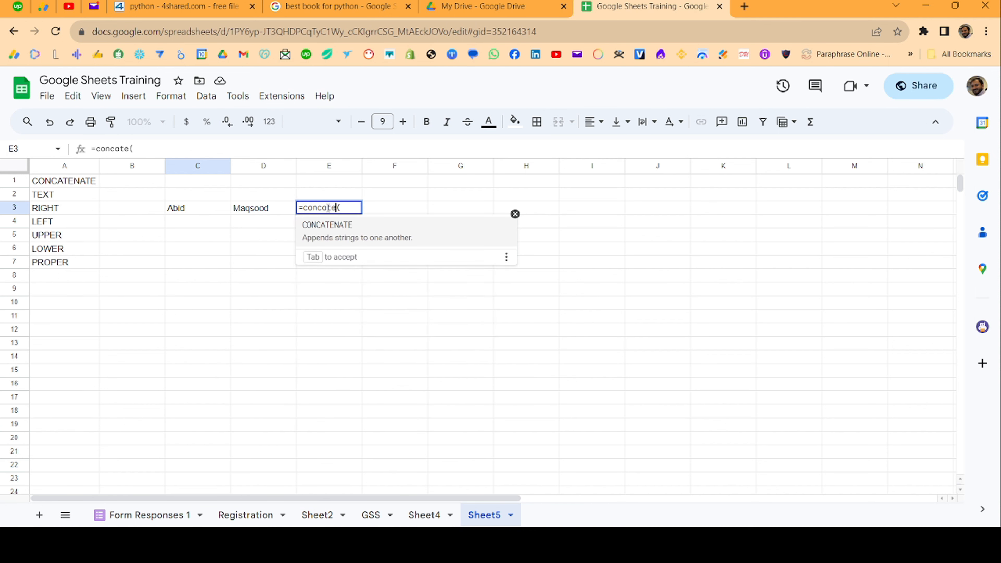
{"action": "key", "text": "Tab"}
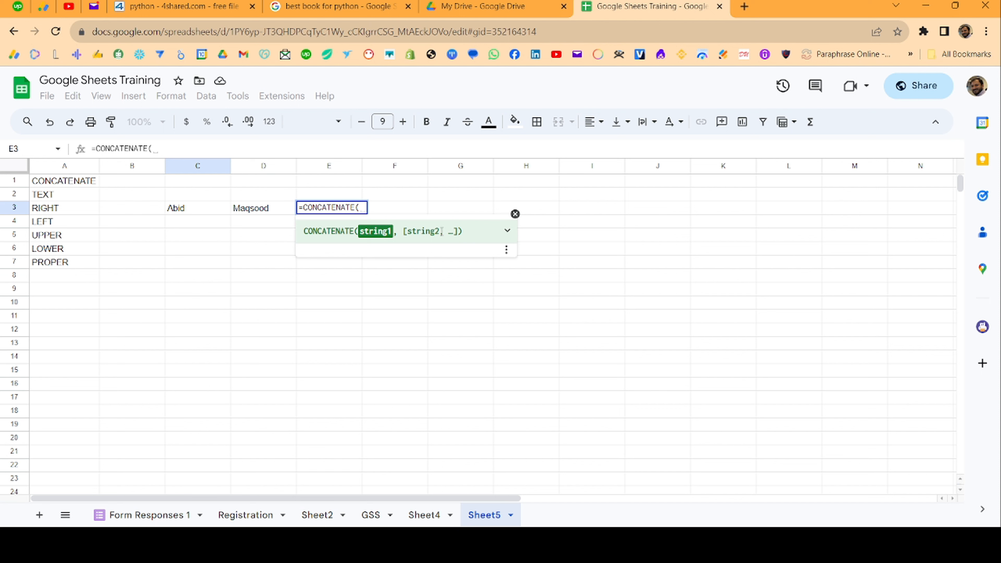
{"action": "left_click", "coordinate": [196, 211]}
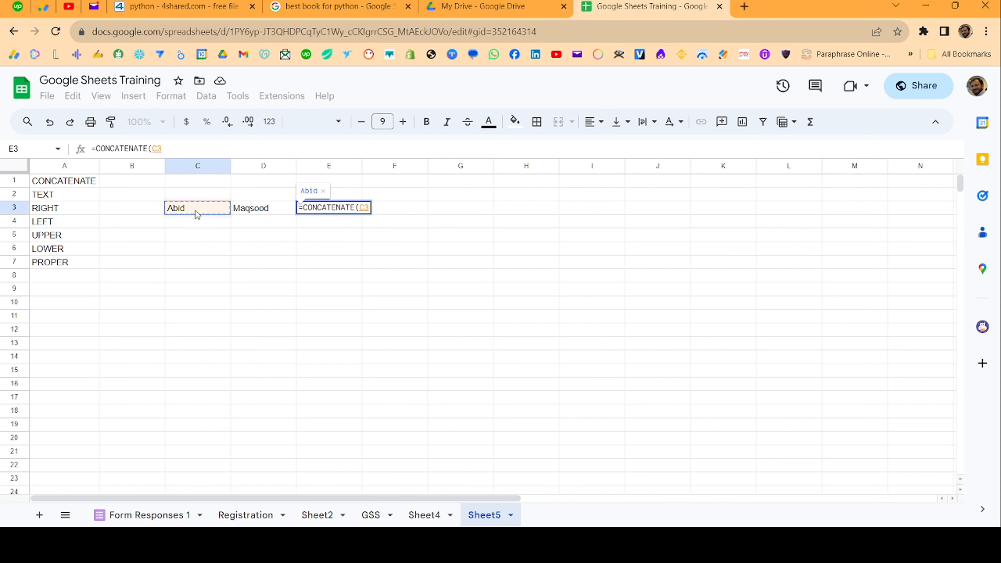
{"action": "type", "text": ","}
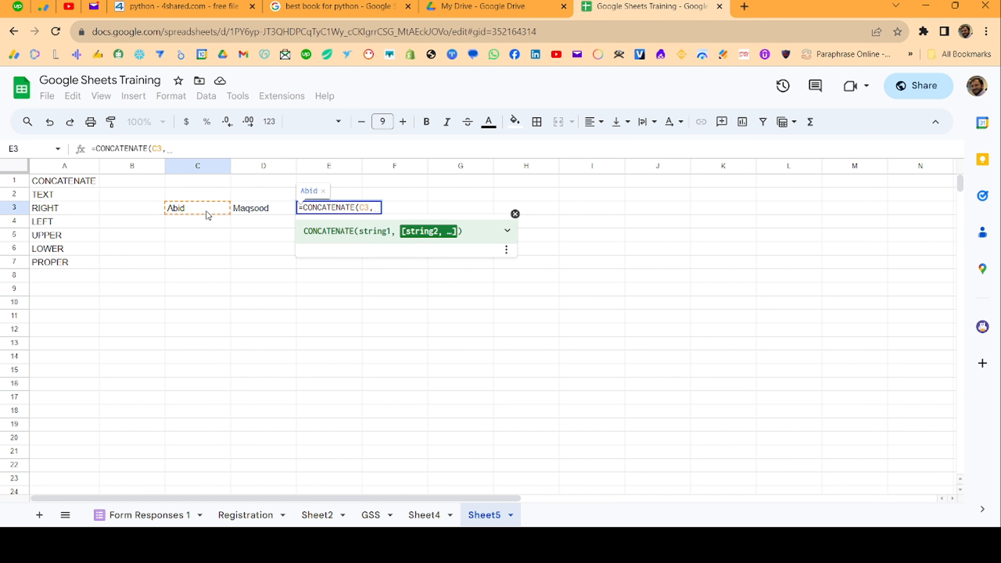
{"action": "left_click", "coordinate": [269, 211]}
{"action": "key", "text": "Return"}
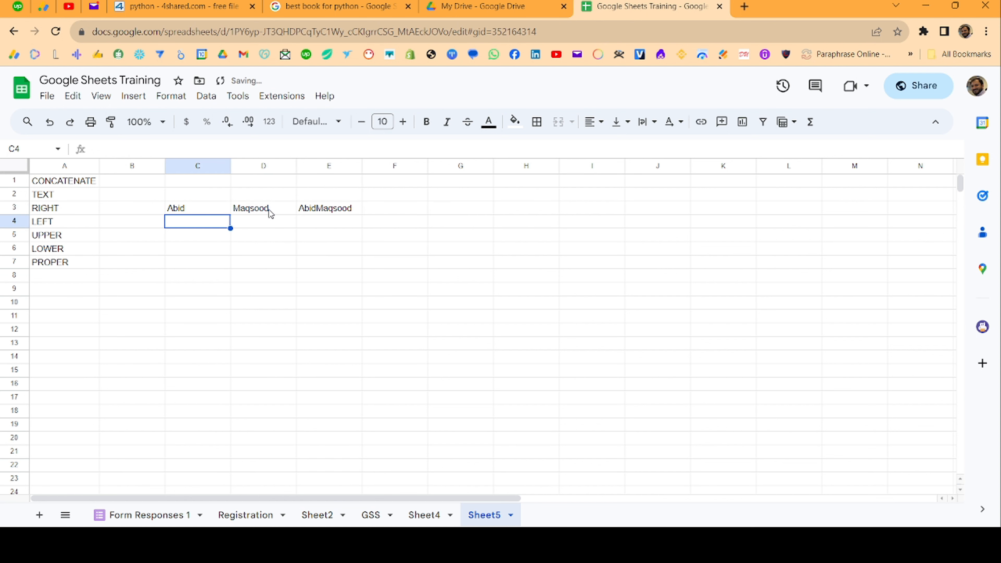
- Add a space separator so E3 reads =CONCATENATE(C3," ",D3)
{"action": "key", "text": "Up"}
{"action": "key", "text": "Right"}
{"action": "key", "text": "Right"}
{"action": "key", "text": "Left"}
{"action": "key", "text": "Right"}
{"action": "key", "text": "Left"}
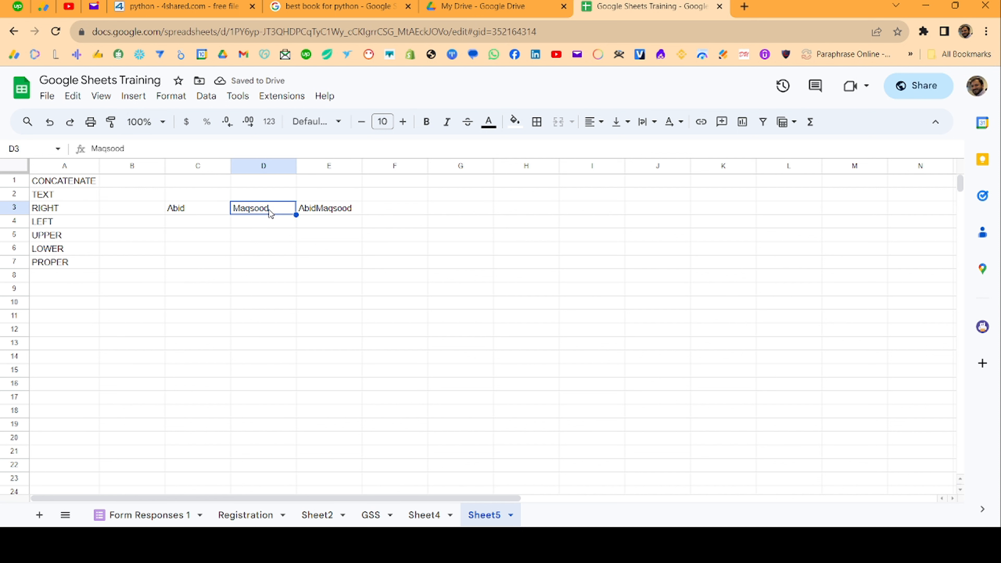
{"action": "key", "text": "Left"}
{"action": "key", "text": "Right"}
{"action": "key", "text": "Right"}
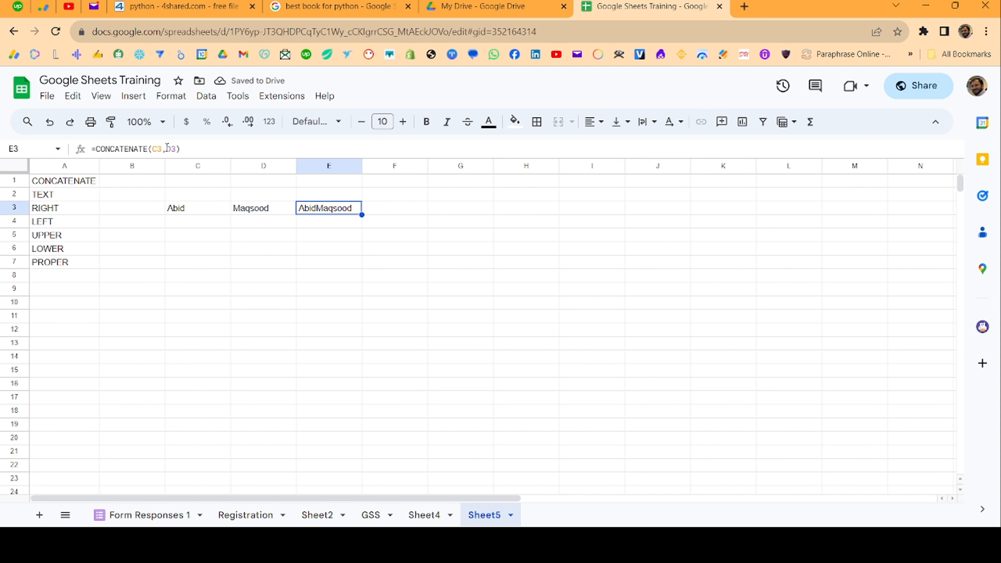
{"action": "left_click", "coordinate": [167, 149]}
{"action": "type", "text": ","}
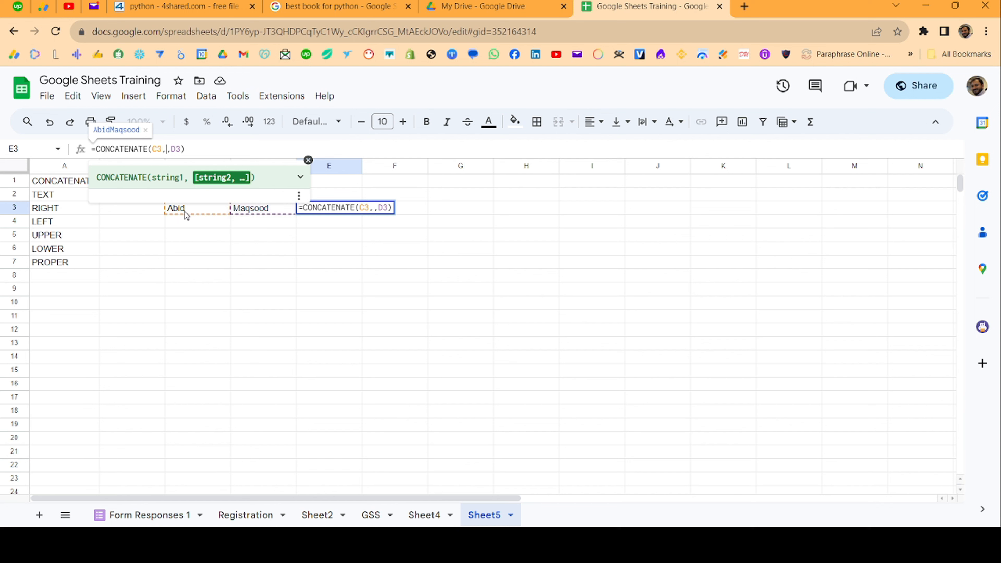
{"action": "type", "text": "\" \""}
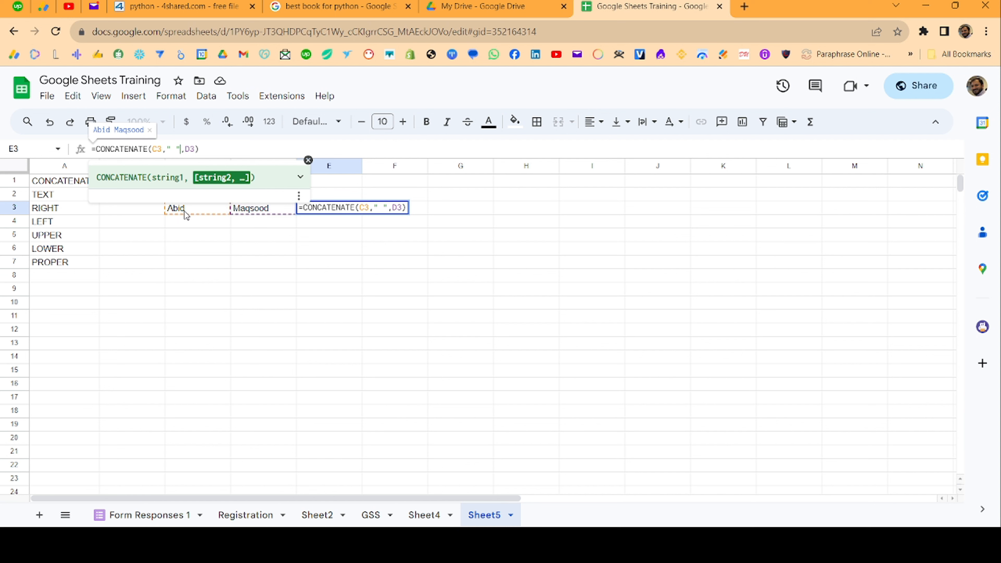
{"action": "key", "text": "Return"}
{"action": "key", "text": "Up"}
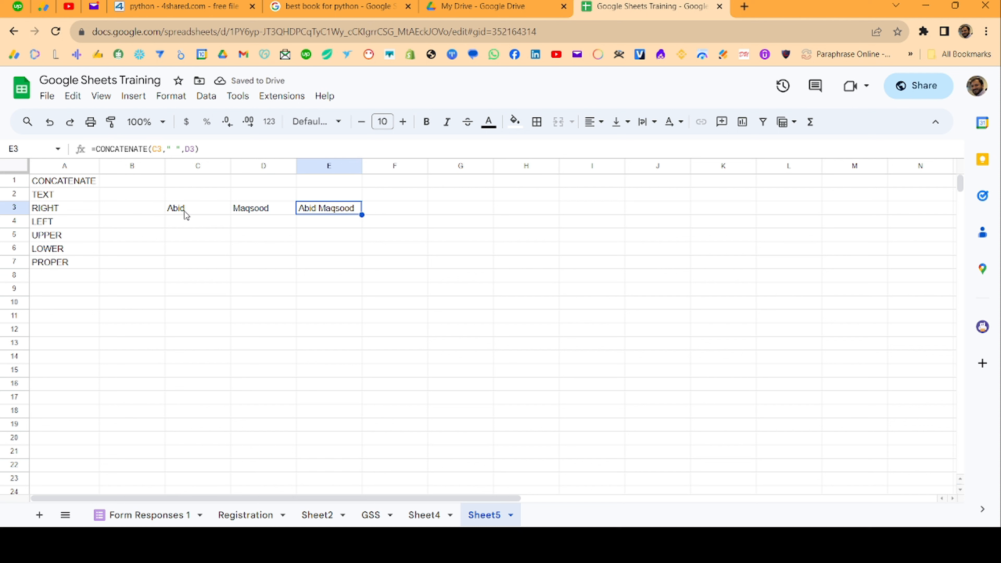
- Enter the ampersand formula =C3&D3 in F3
{"action": "left_click", "coordinate": [382, 212]}
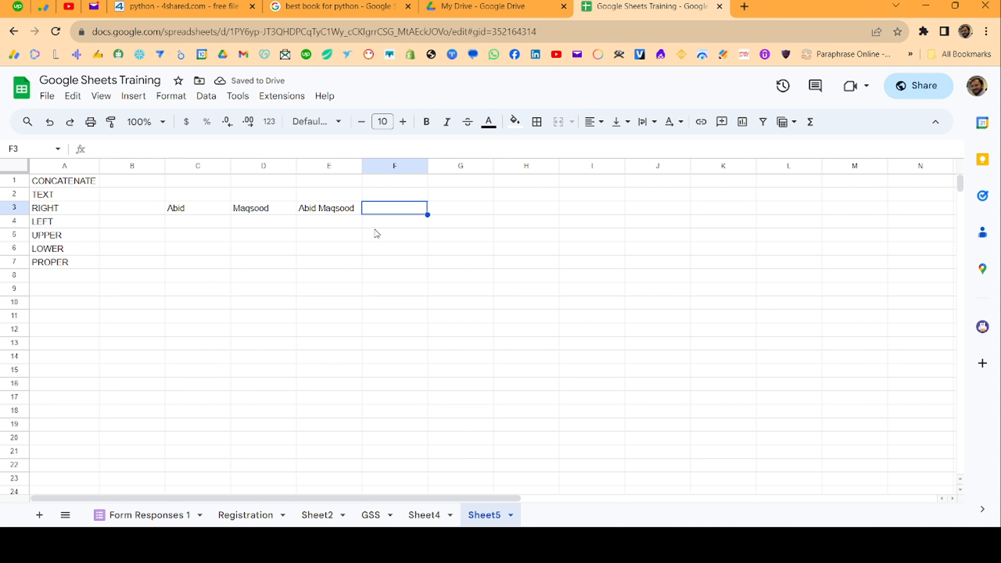
{"action": "type", "text": "="}
{"action": "key", "text": "Left"}
{"action": "key", "text": "Left"}
{"action": "key", "text": "Left"}
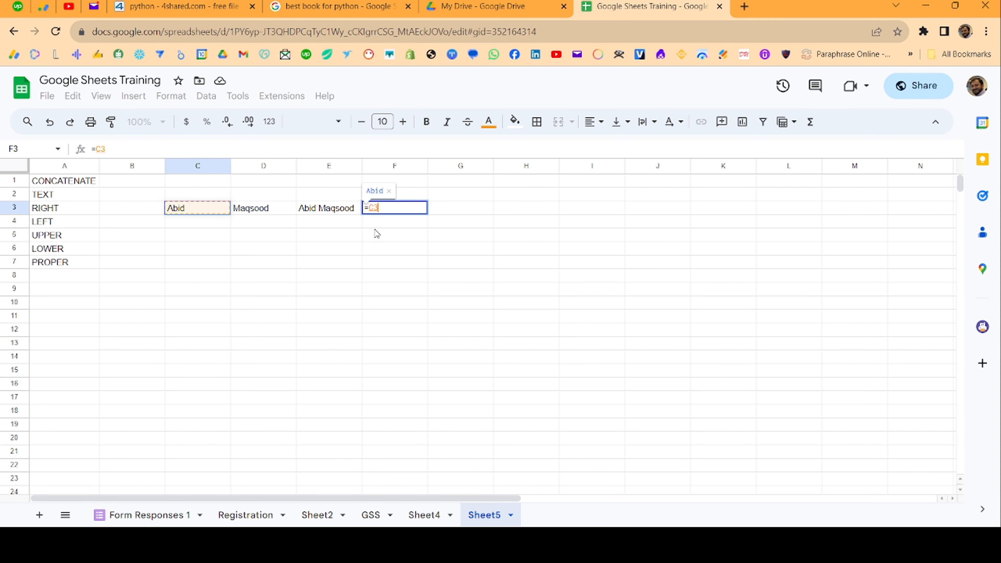
{"action": "type", "text": "&"}
{"action": "key", "text": "Left"}
{"action": "key", "text": "Left"}
{"action": "key", "text": "Return"}
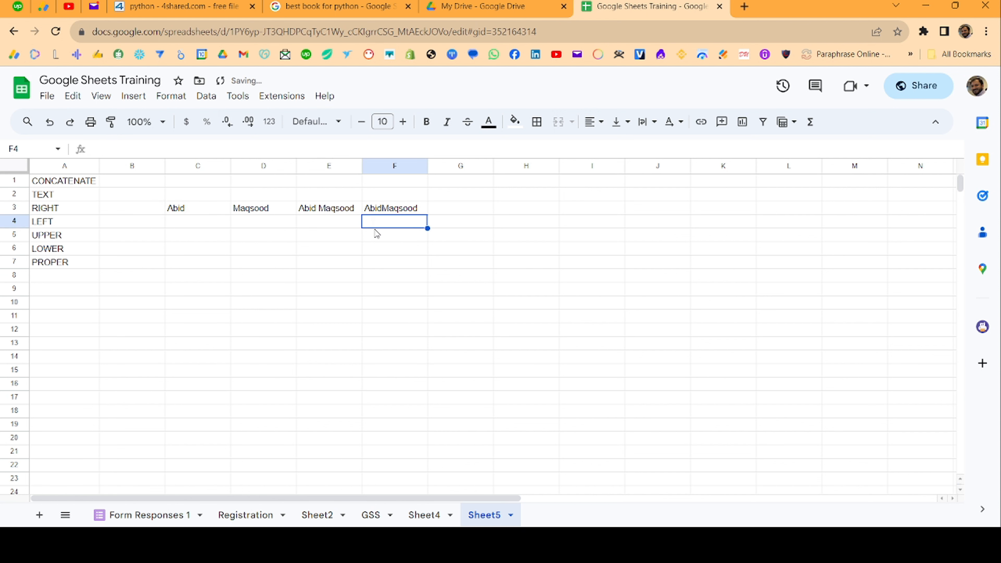
{"action": "key", "text": "Up"}
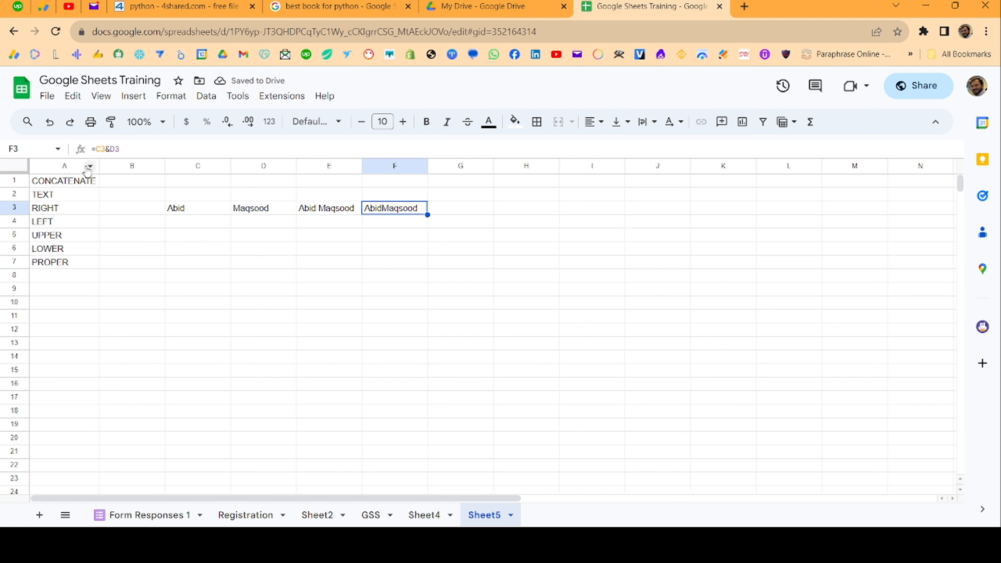
- Change F3 to =C3&" "&D3 to add a space, then select C3:F3
{"action": "left_click", "coordinate": [105, 150]}
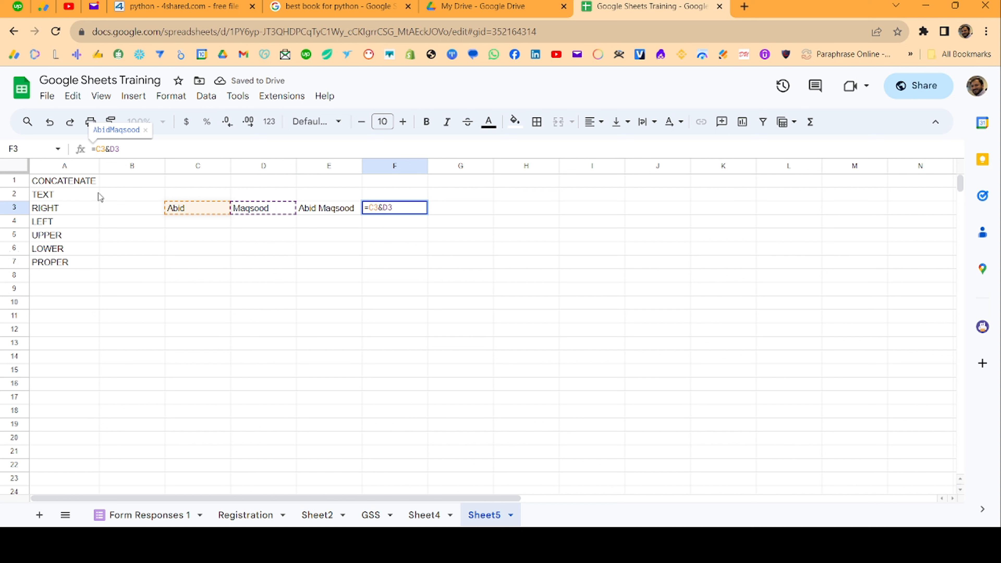
{"action": "type", "text": "&\" "}
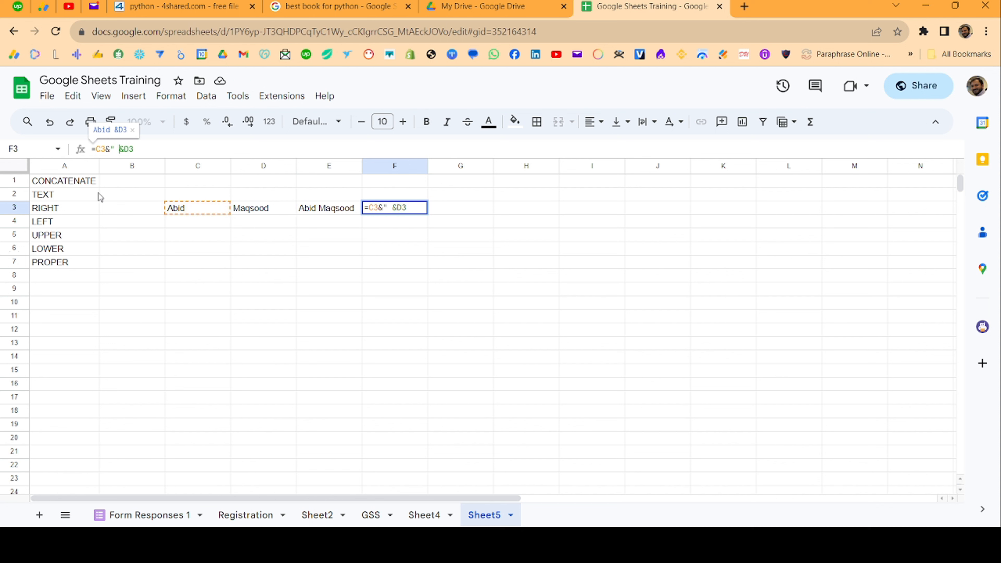
{"action": "type", "text": "\""}
{"action": "key", "text": "Return"}
{"action": "key", "text": "Up"}
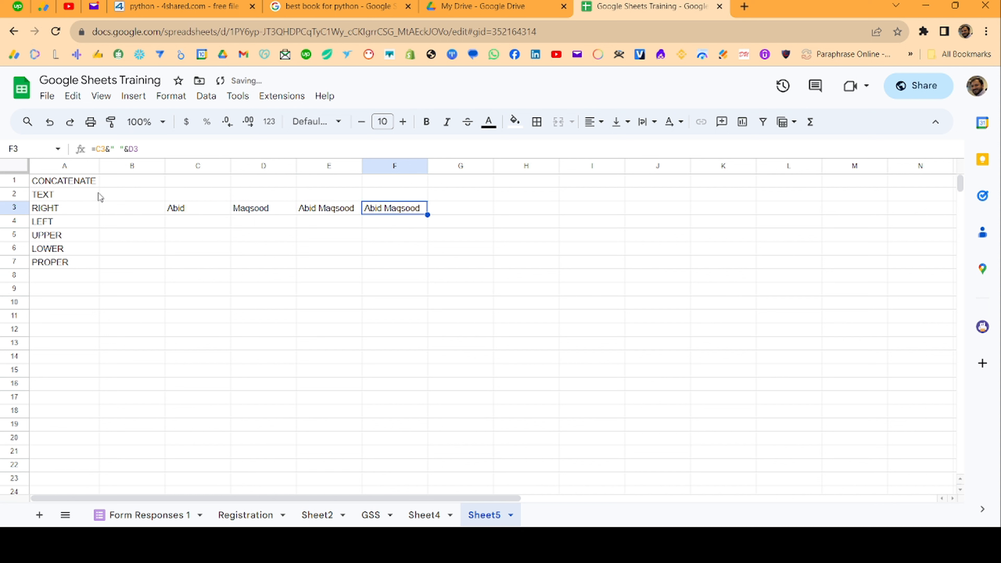
{"action": "key", "text": "Left"}
{"action": "key", "text": "Right"}
{"action": "key", "text": "Left"}
{"action": "key", "text": "Right"}
{"action": "key", "text": "Left"}
{"action": "key", "text": "Left"}
{"action": "key", "text": "Left"}
{"action": "key", "text": "ctrl+shift+Right"}
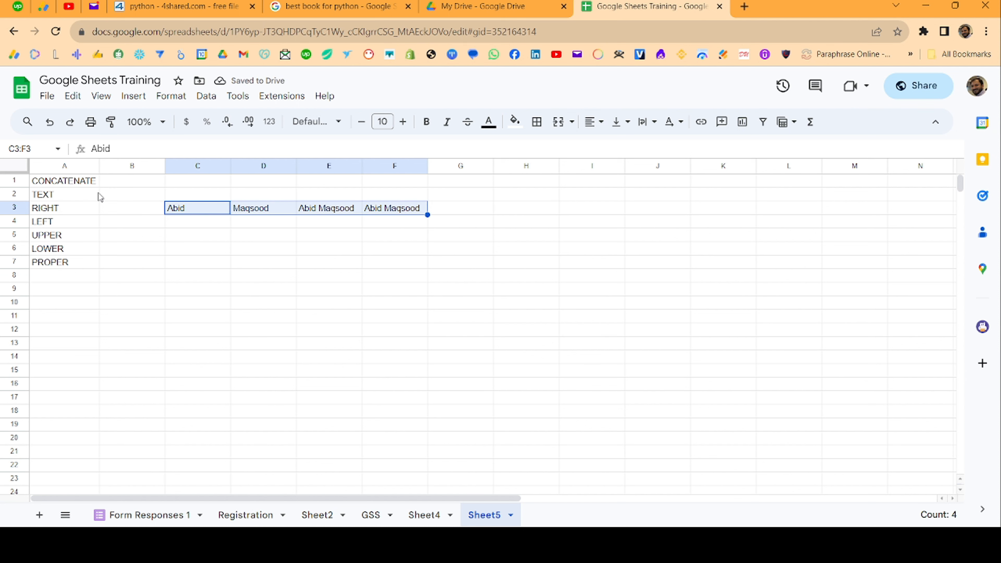
- Move the name cells C3:F3 up to C1:F1 with cut and paste
{"action": "key", "text": "ctrl+x"}
{"action": "key", "text": "Up"}
{"action": "key", "text": "Up"}
{"action": "key", "text": "ctrl+v"}
{"action": "key", "text": "Down"}
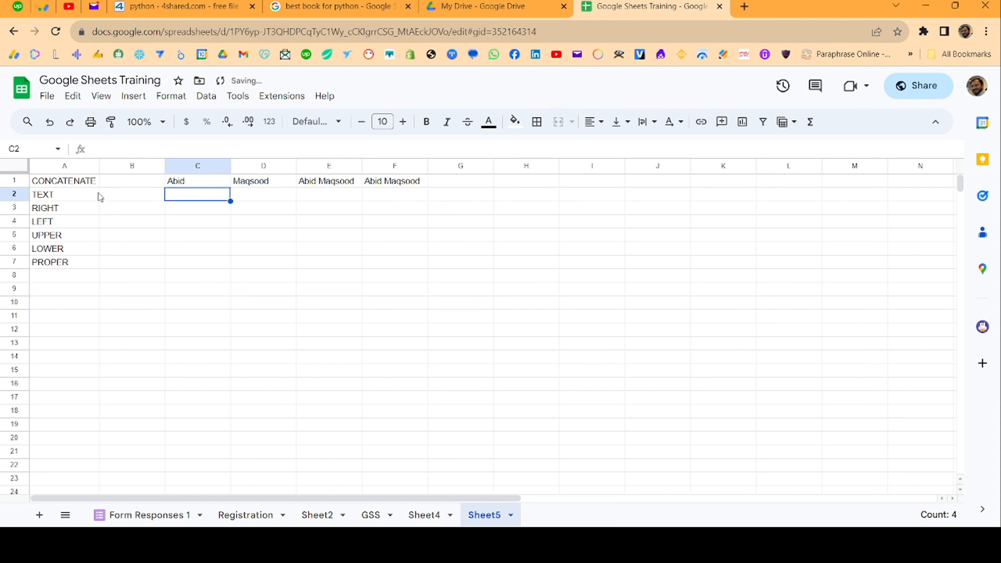
{"action": "key", "text": "Up"}
- Insert today's date, 11/14/2023, into B2 using Ctrl+;
{"action": "key", "text": "Down"}
{"action": "key", "text": "Left"}
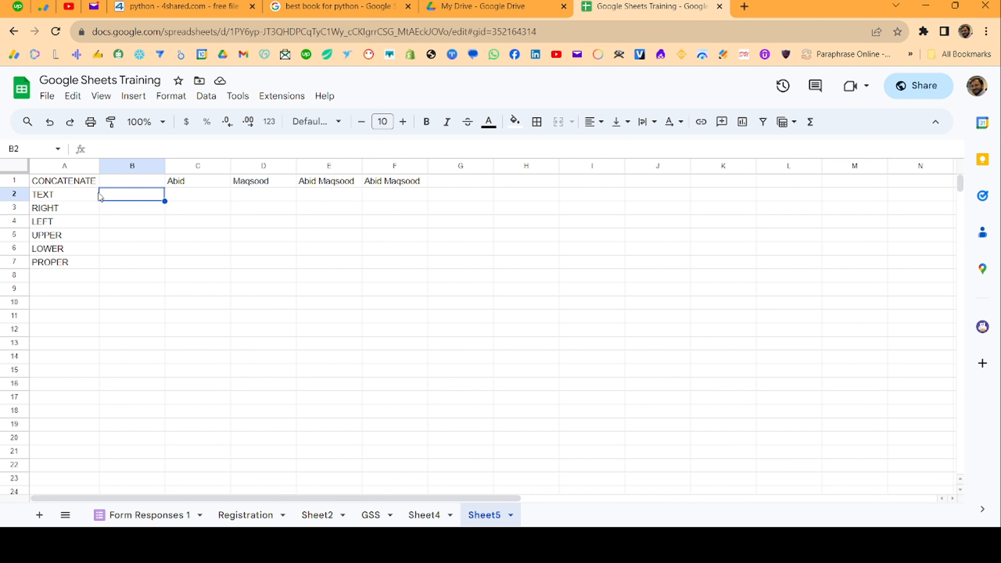
{"action": "type", "text": ":"}
{"action": "key", "text": "Right"}
{"action": "key", "text": "Left"}
{"action": "key", "text": "ctrl+semicolon"}
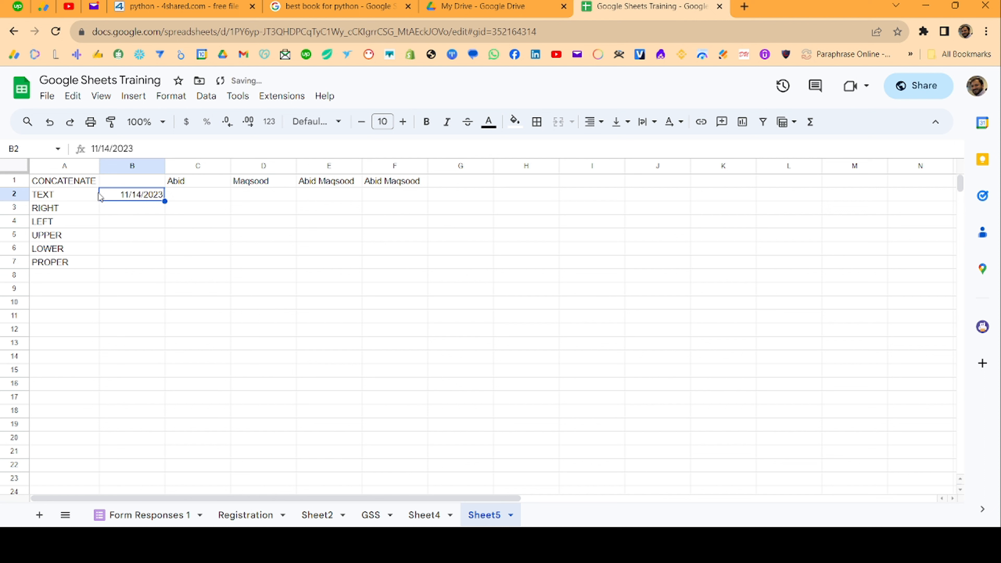
{"action": "key", "text": "Down"}
{"action": "key", "text": "Up"}
{"action": "key", "text": "Right"}
{"action": "key", "text": "Down"}
{"action": "key", "text": "Up"}
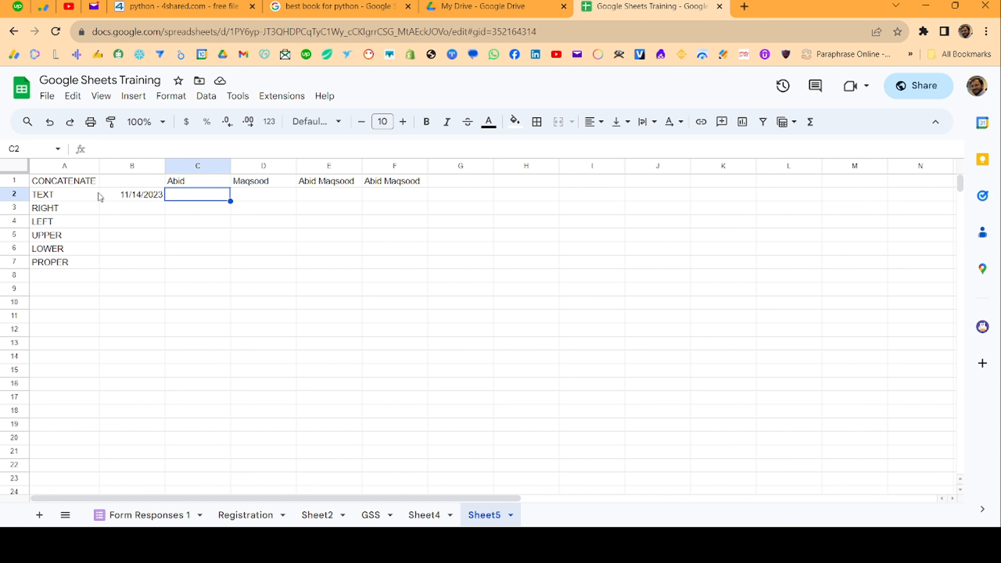
{"action": "key", "text": "Left"}
{"action": "key", "text": "Right"}
{"action": "type", "text": "=m"}
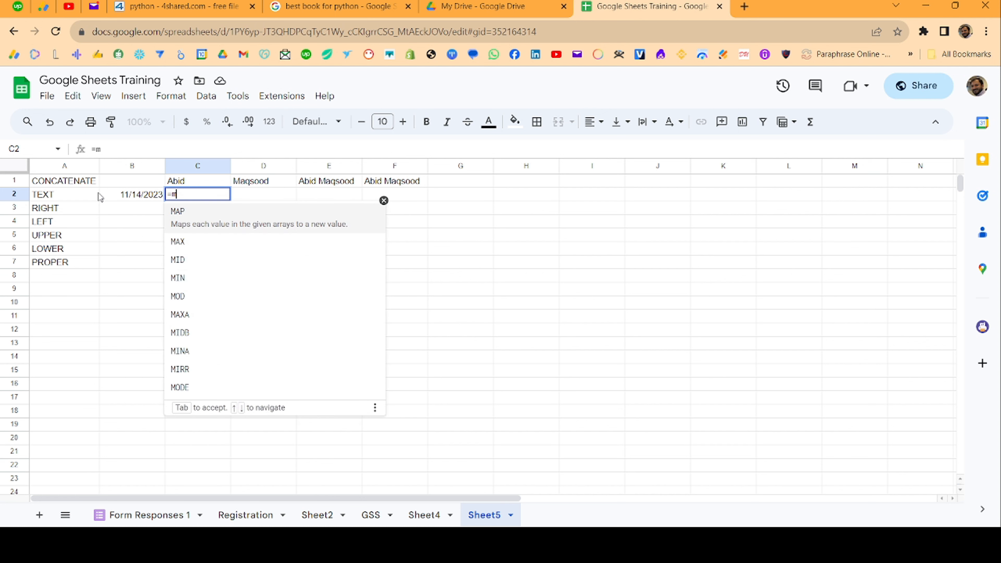
- Enter =TEXT(B2,"m") in C2 to get the month from the B2 date
{"action": "key", "text": "BackSpace"}
{"action": "type", "text": "text"}
{"action": "key", "text": "Tab"}
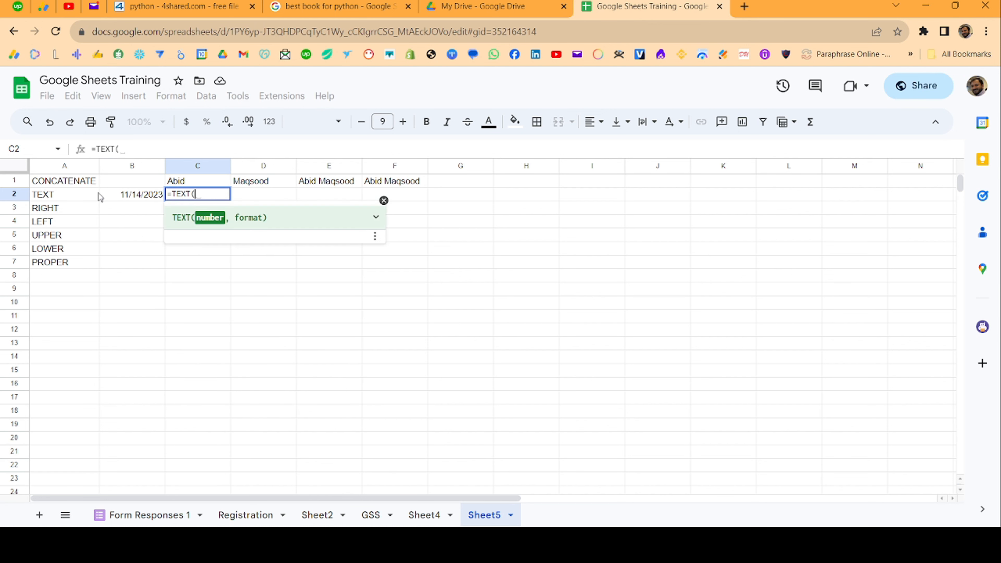
{"action": "key", "text": "Left"}
{"action": "type", "text": ",\""}
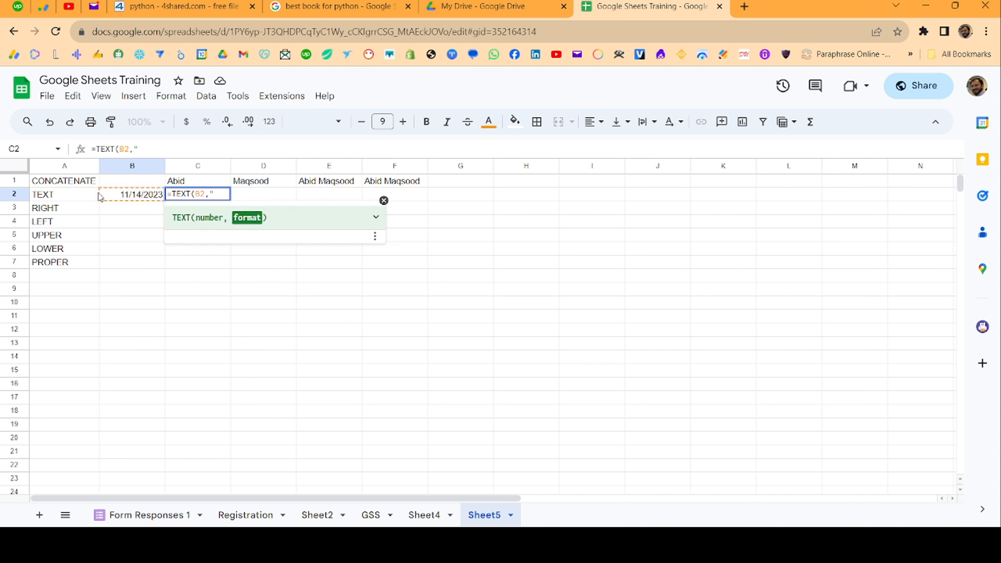
{"action": "type", "text": "m\")"}
{"action": "key", "text": "Return"}
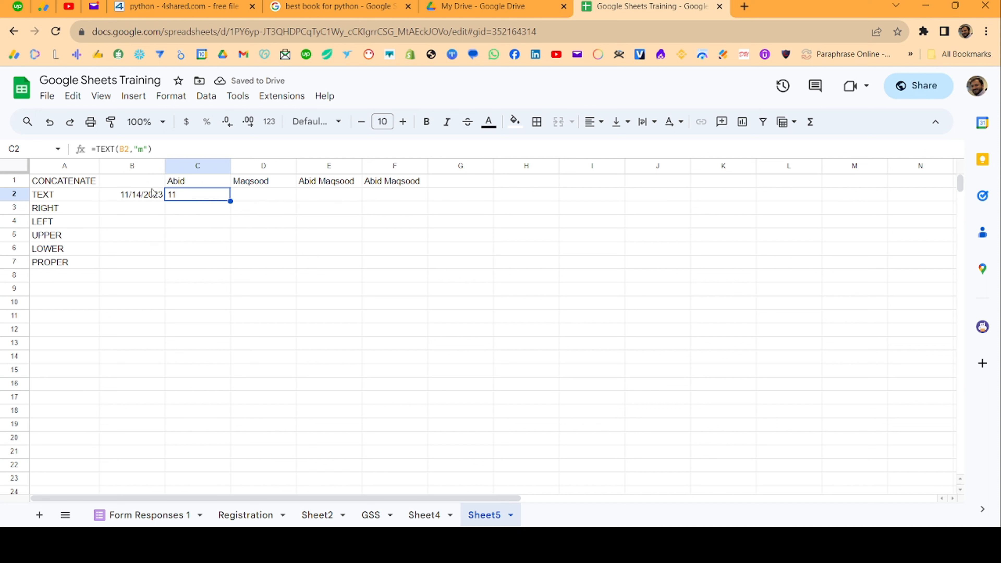
{"action": "left_click", "coordinate": [142, 152]}
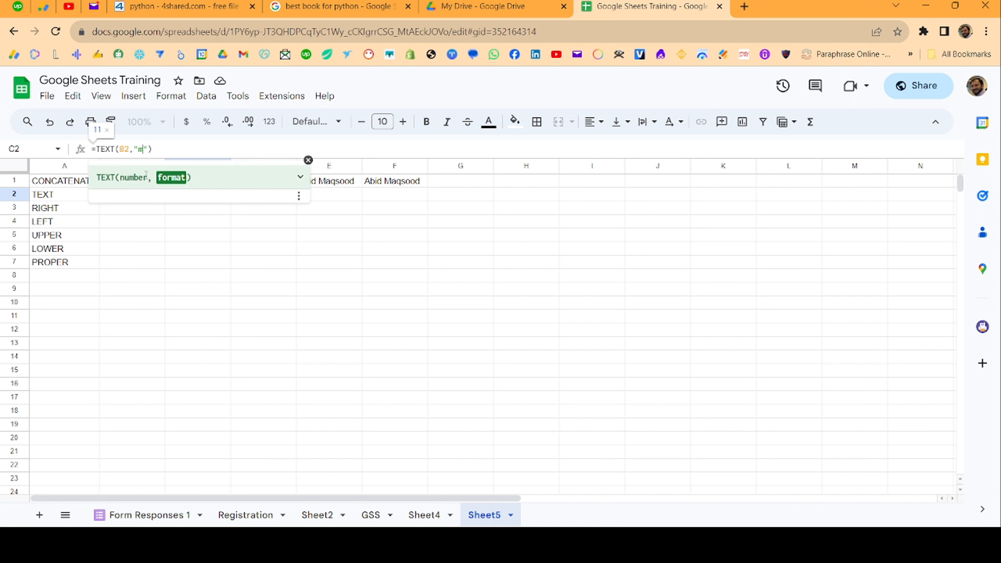
{"action": "key", "text": "Return"}
{"action": "key", "text": "Up"}
{"action": "key", "text": "Left"}
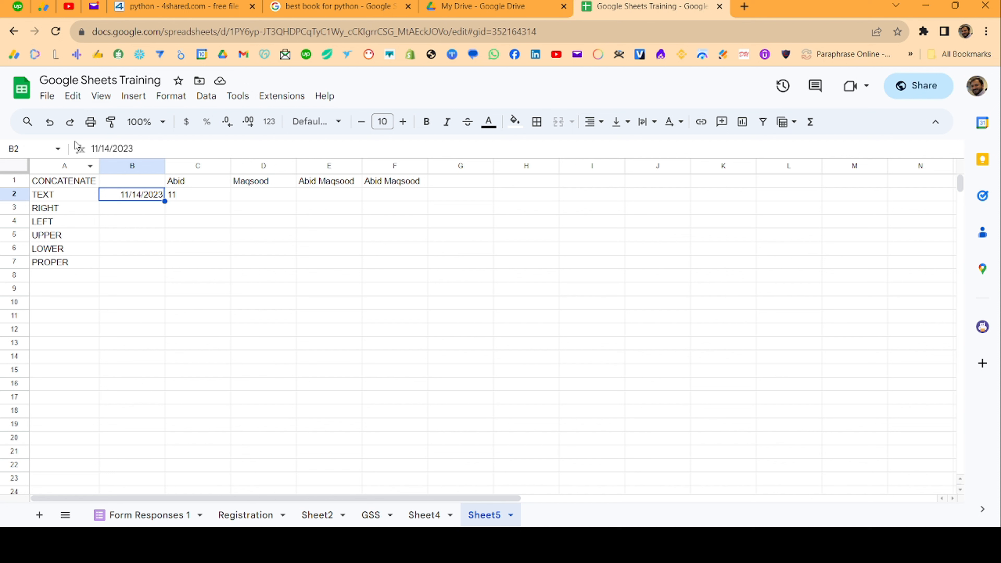
- Change C2's month format to "mmm" (Nov), then "mmmm" to show November
{"action": "left_click", "coordinate": [212, 196]}
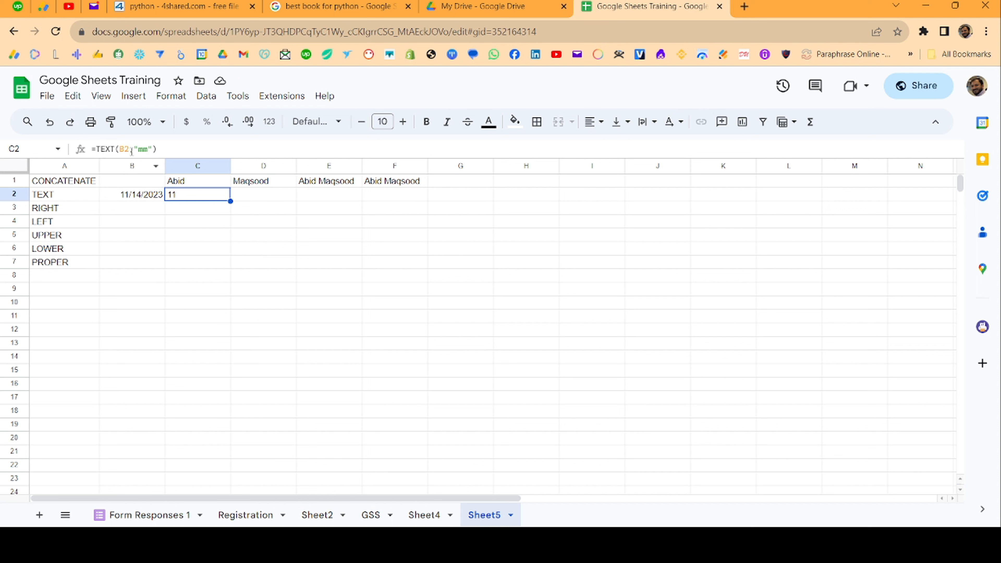
{"action": "left_click", "coordinate": [143, 148]}
{"action": "key", "text": "Return"}
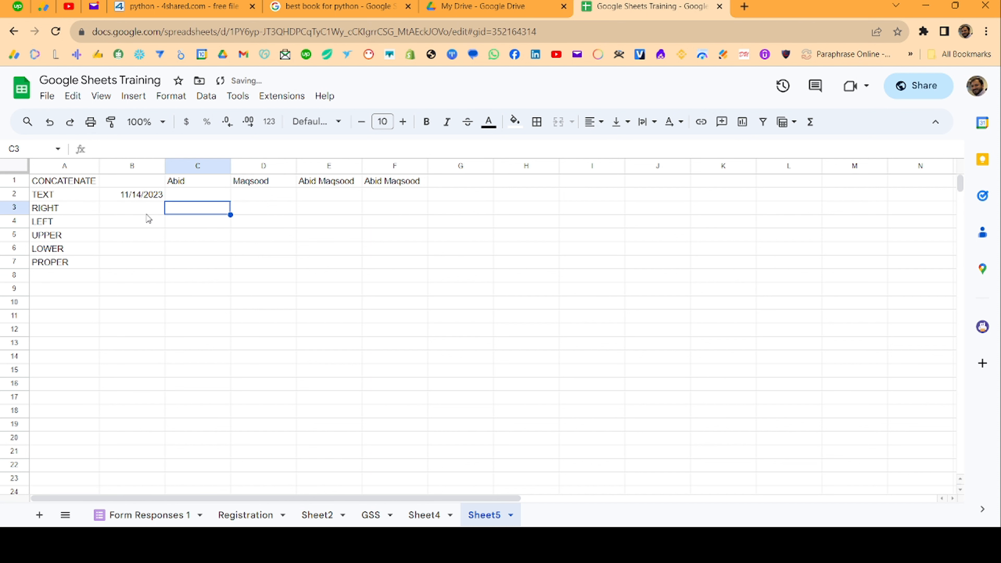
{"action": "key", "text": "Up"}
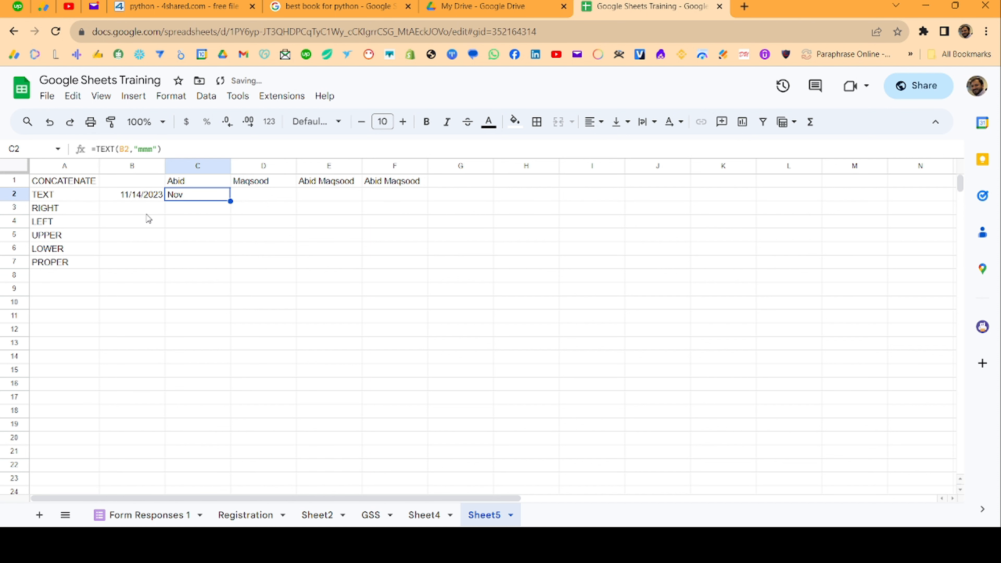
{"action": "left_click", "coordinate": [154, 148]}
{"action": "type", "text": "m"}
{"action": "key", "text": "Return"}
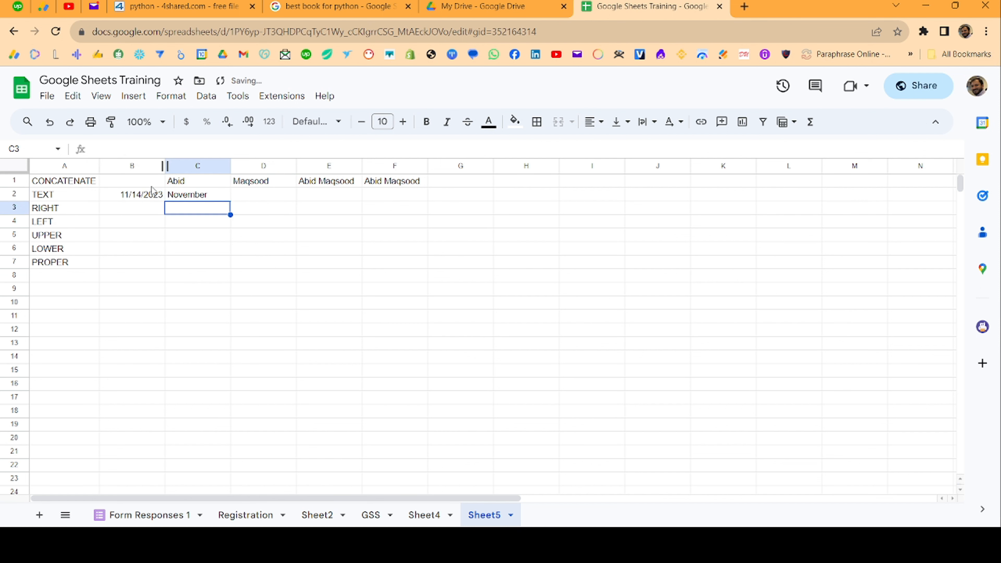
{"action": "key", "text": "Up"}
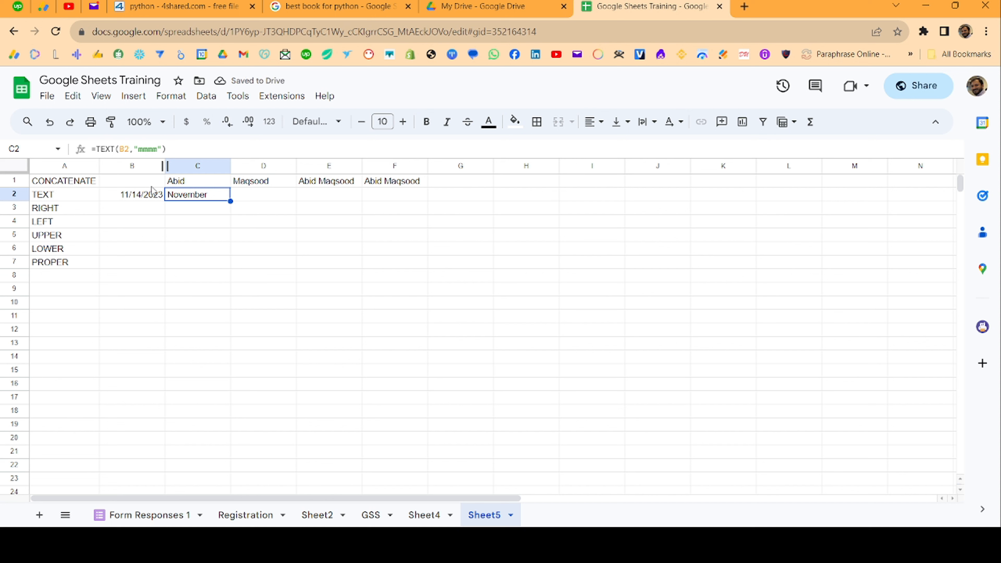
{"action": "key", "text": "Right"}
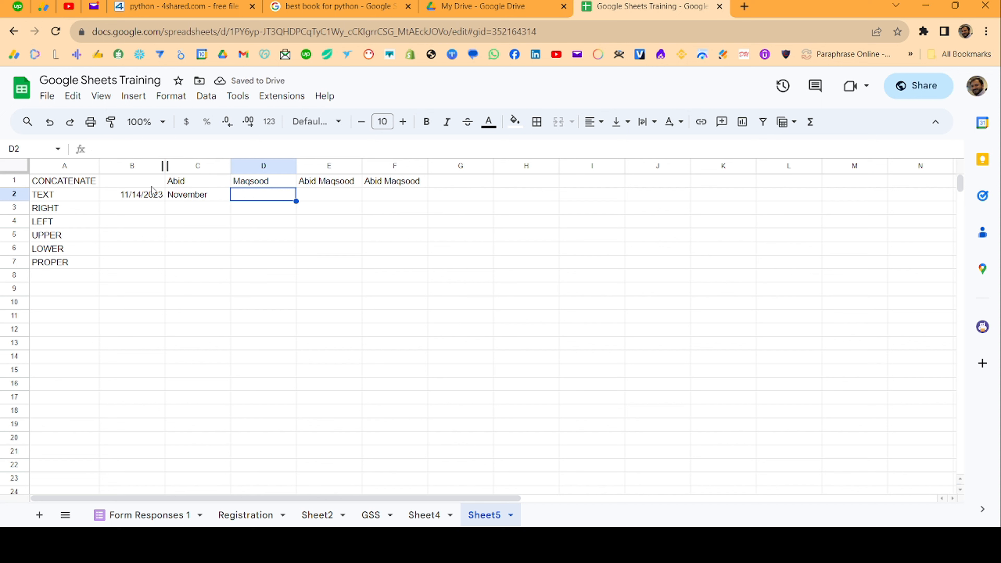
- Enter =TEXT(B2,"d") in D2 to show the day number 14
{"action": "type", "text": "=TEXT(C2"}
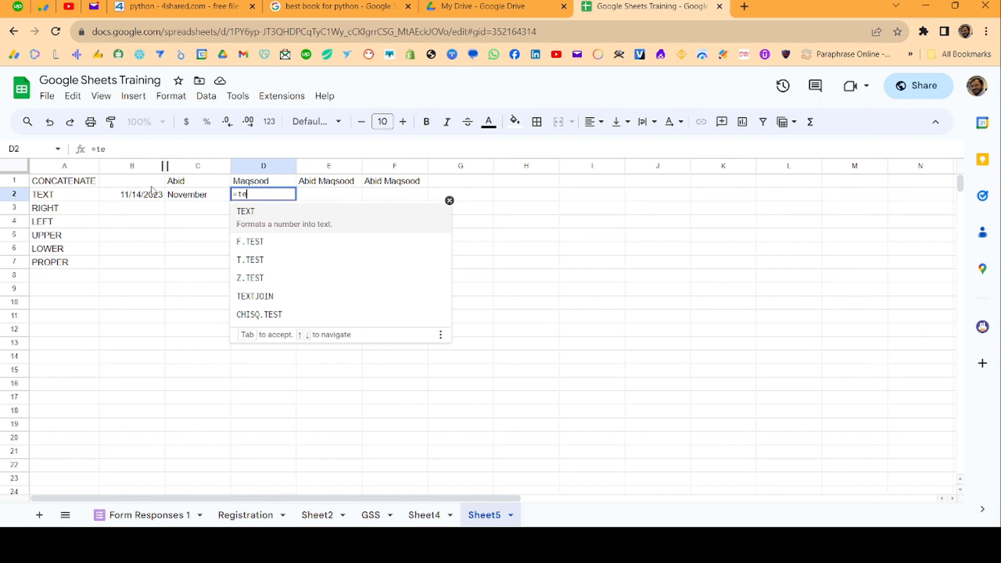
{"action": "left_click", "coordinate": [152, 191]}
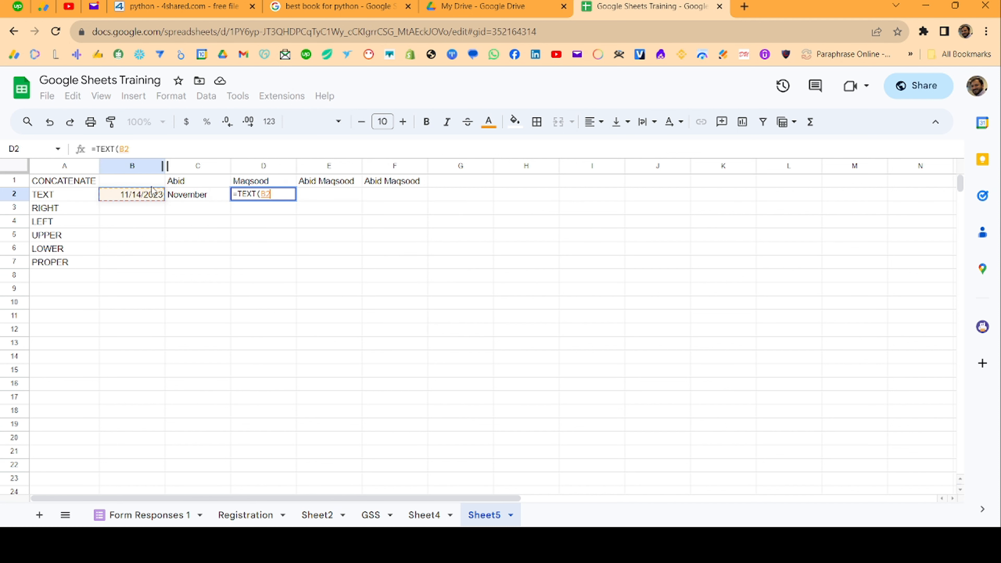
{"action": "type", "text": ","}
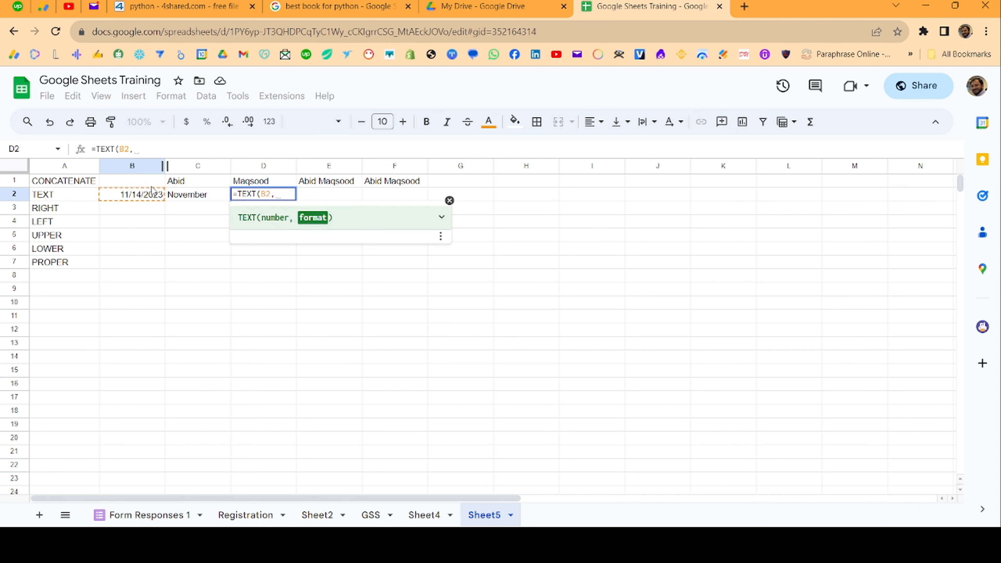
{"action": "type", "text": "\""}
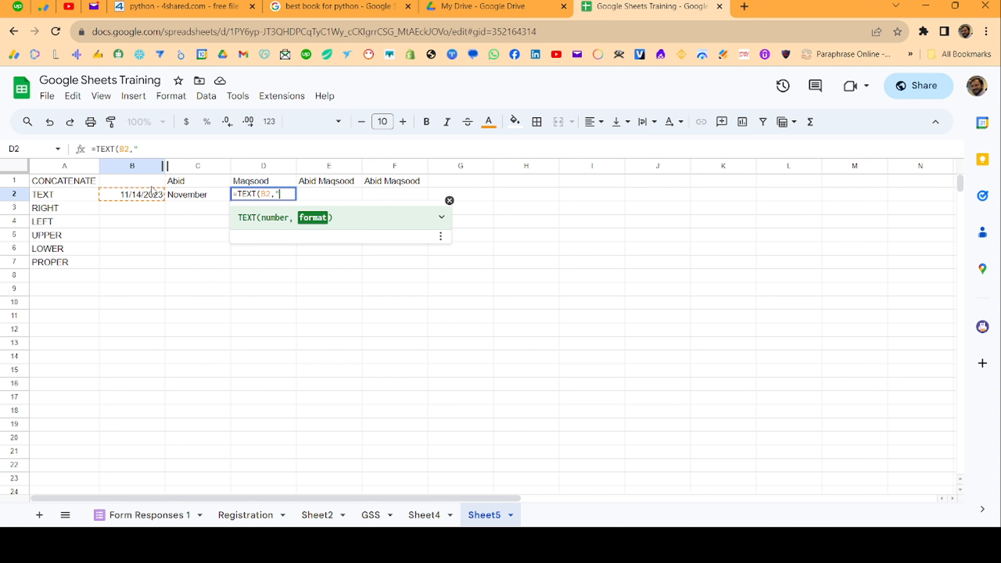
{"action": "type", "text": "d\""}
{"action": "key", "text": "Return"}
{"action": "key", "text": "Up"}
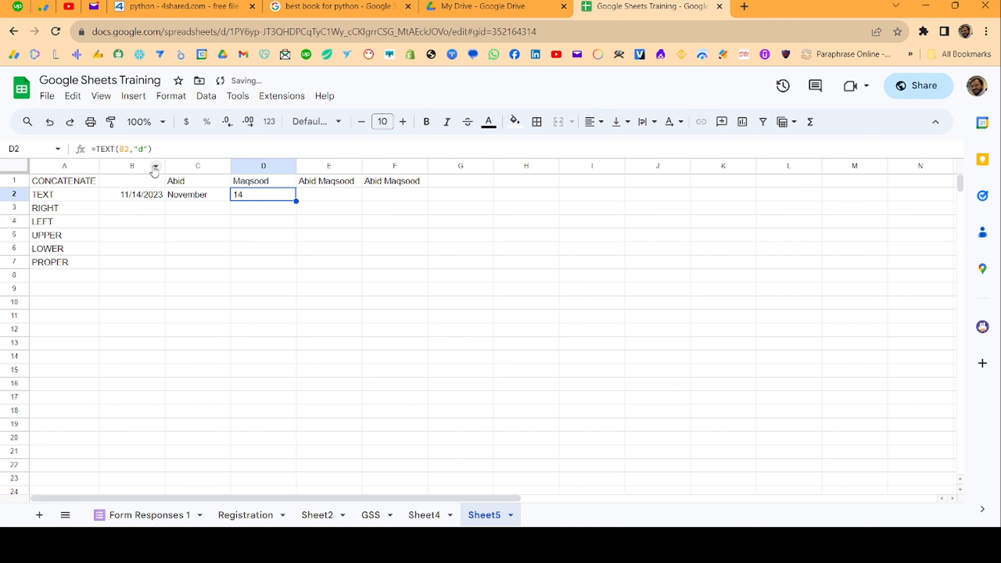
- Change D2's format to "dd", then "ddd" to show Tue
{"action": "left_click", "coordinate": [142, 150]}
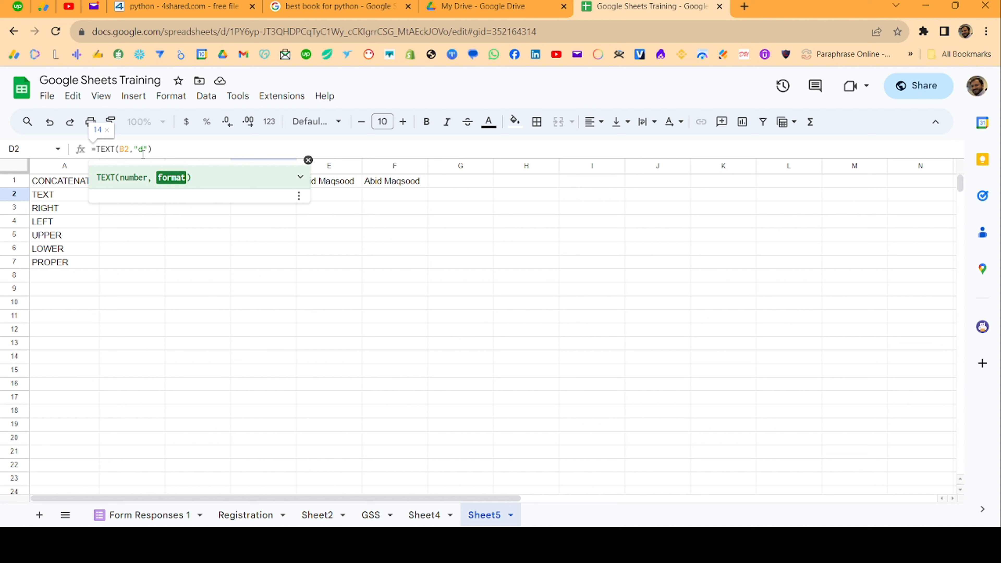
{"action": "type", "text": "d"}
{"action": "key", "text": "Return"}
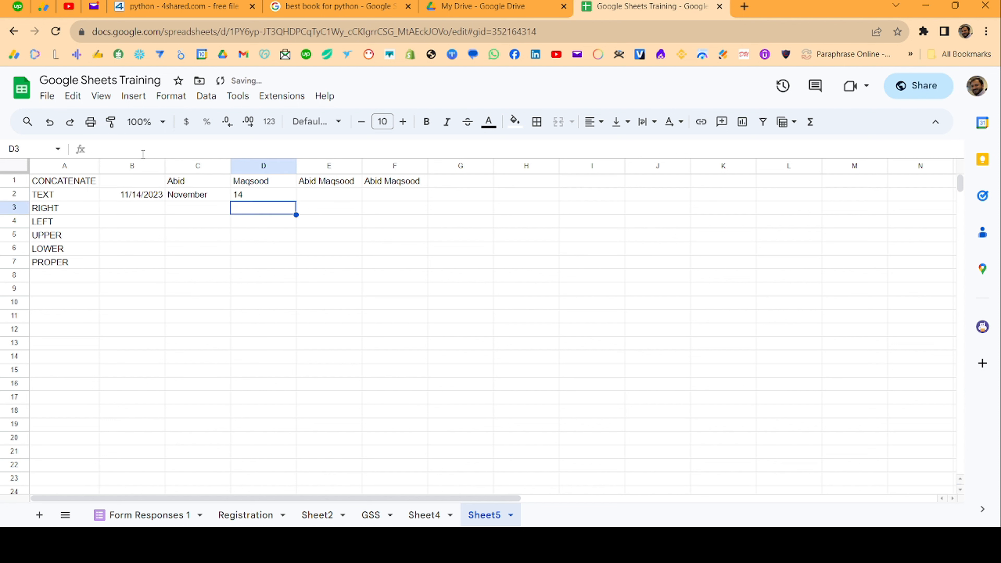
{"action": "key", "text": "Up"}
{"action": "left_click", "coordinate": [144, 151]}
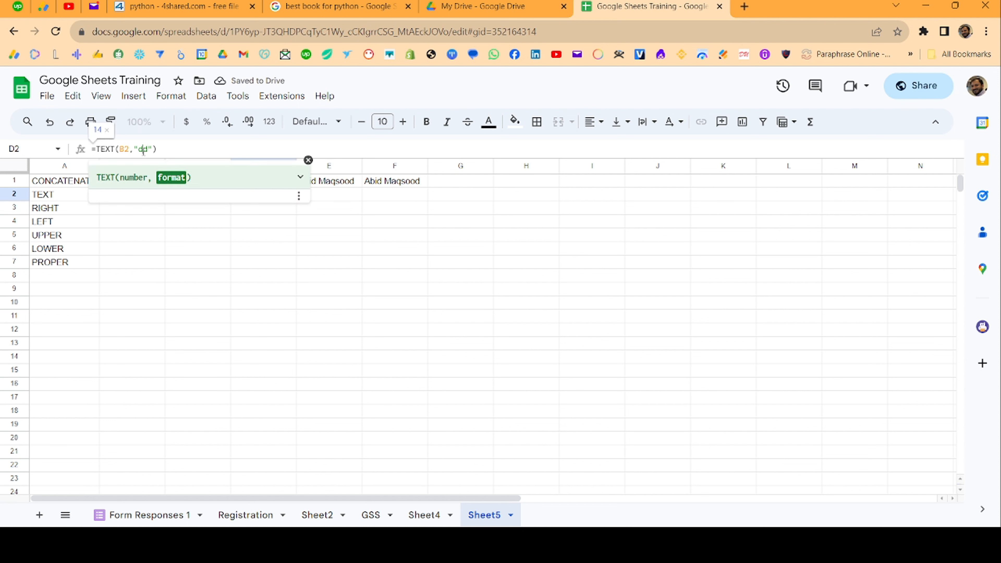
{"action": "type", "text": "d"}
{"action": "key", "text": "Return"}
{"action": "key", "text": "Up"}
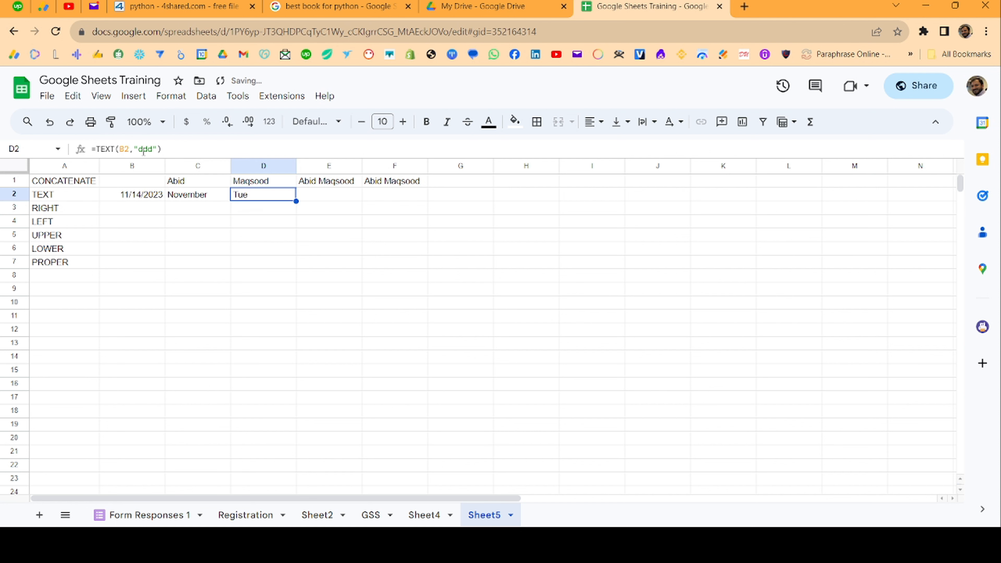
- Change D2's format to "dddd" to show Tuesday, then type 12909305 into E2
{"action": "left_click", "coordinate": [144, 149]}
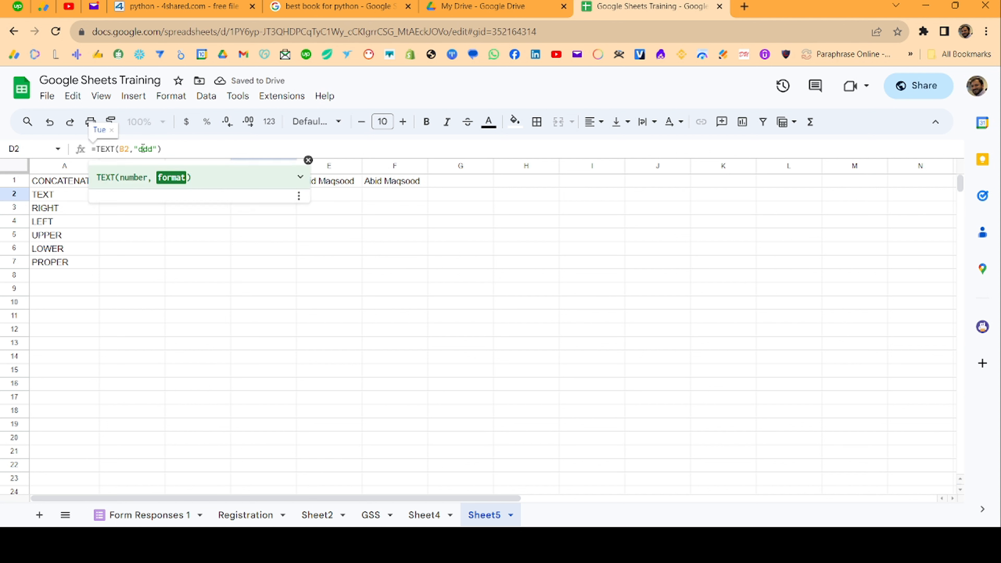
{"action": "type", "text": "d"}
{"action": "key", "text": "Return"}
{"action": "key", "text": "Up"}
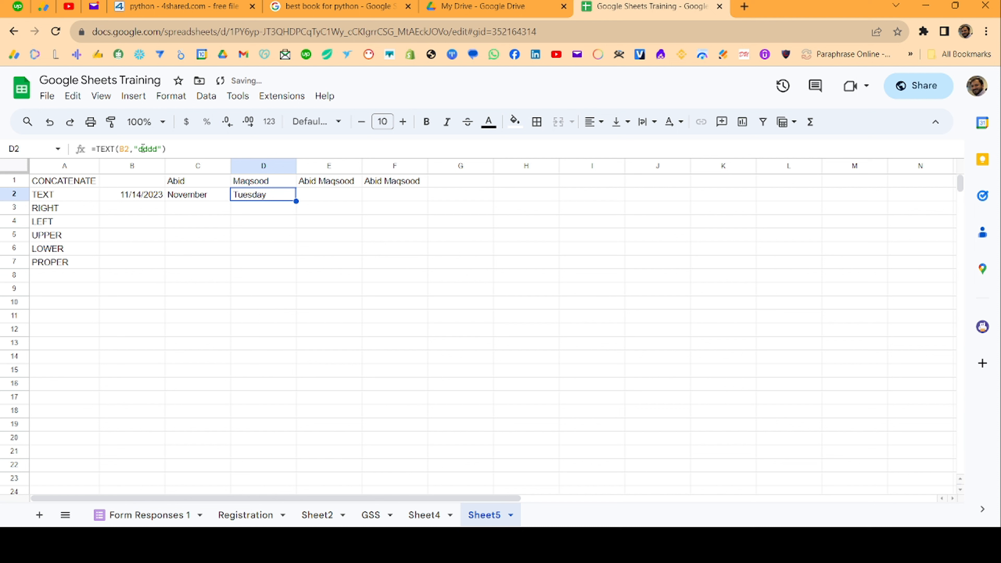
{"action": "key", "text": "Right"}
{"action": "key", "text": "Left"}
{"action": "key", "text": "Right"}
{"action": "type", "text": "12909305"}
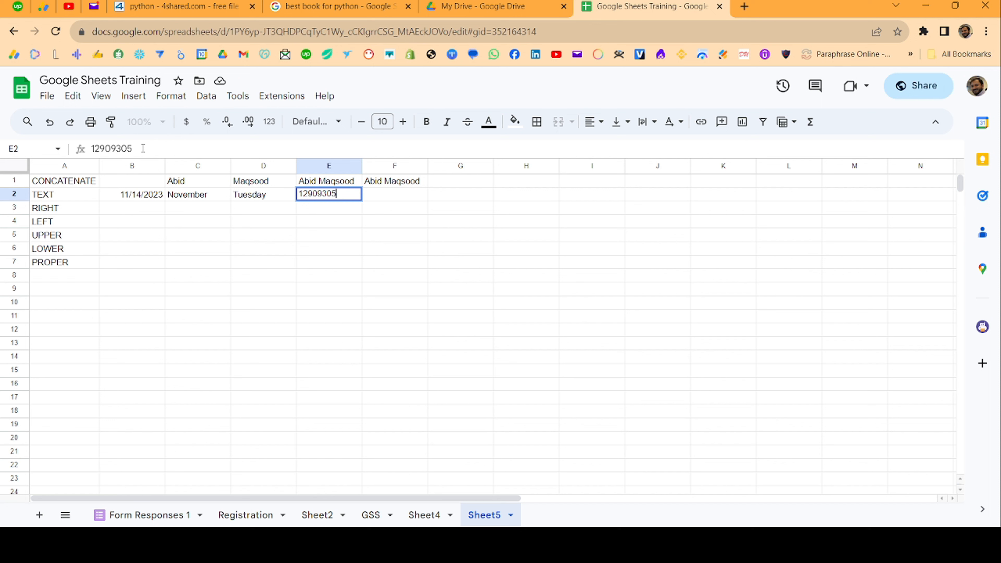
- Enter 12909305 in E2 and format it in F2 with =TEXT(E2,"0,0")
{"action": "key", "text": "Tab"}
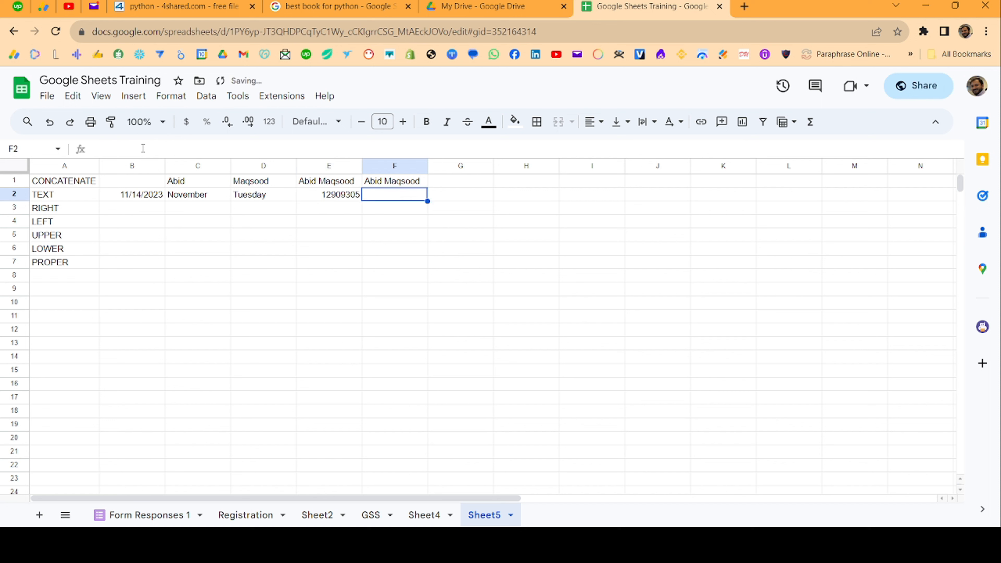
{"action": "key", "text": "Left"}
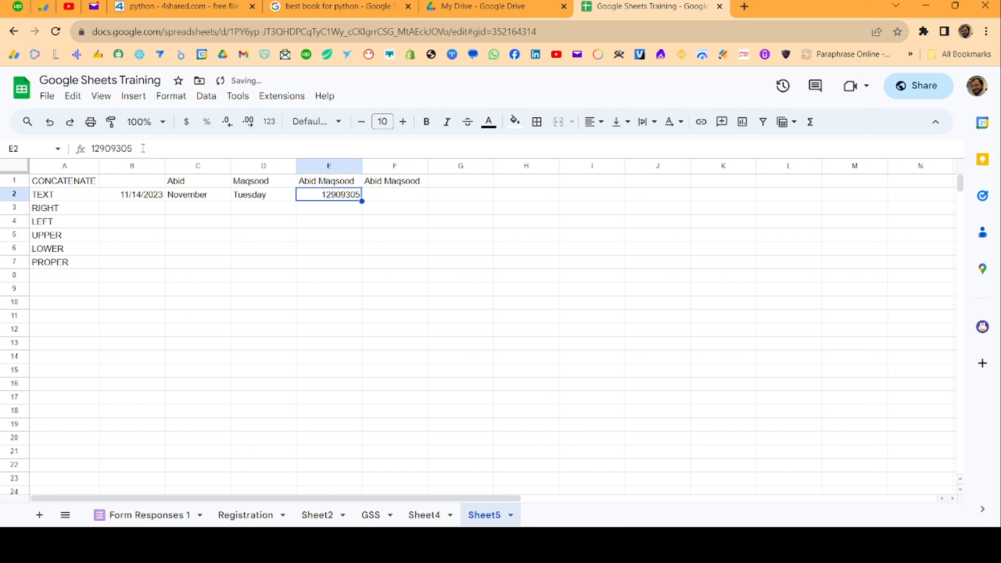
{"action": "key", "text": "Left"}
{"action": "key", "text": "Left"}
{"action": "key", "text": "Right"}
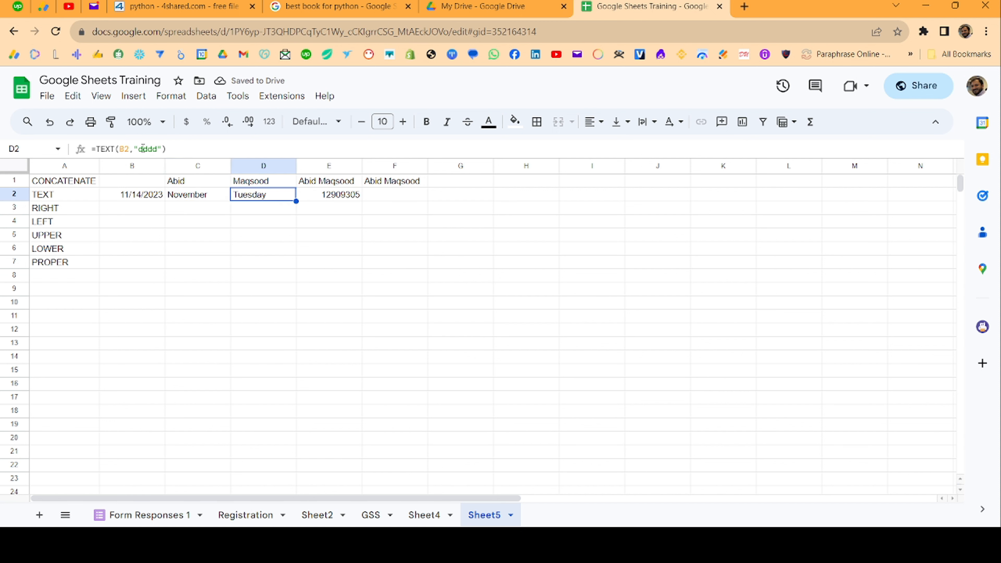
{"action": "key", "text": "Left"}
{"action": "key", "text": "Right"}
{"action": "key", "text": "Right"}
{"action": "key", "text": "Right"}
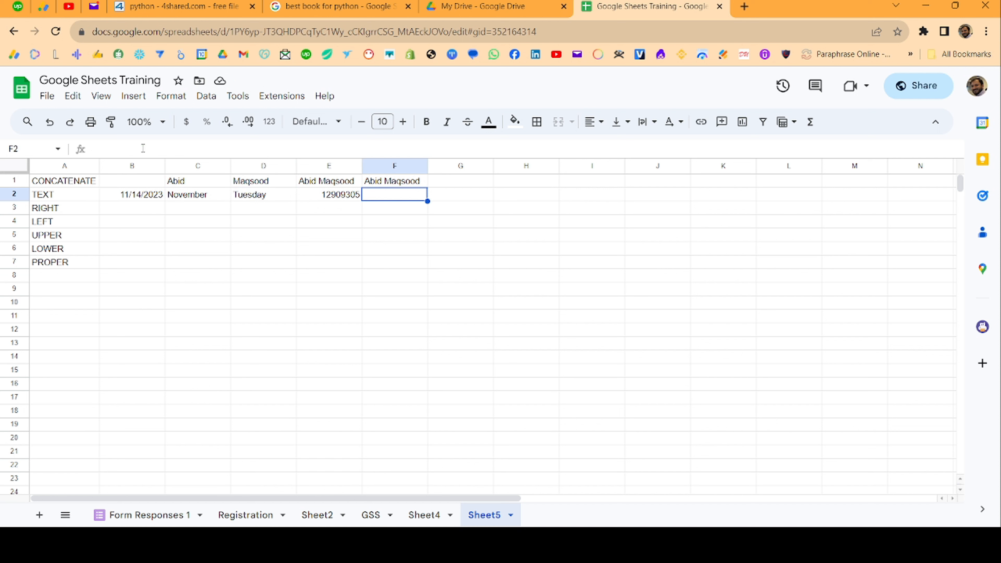
{"action": "type", "text": "=TEXT("}
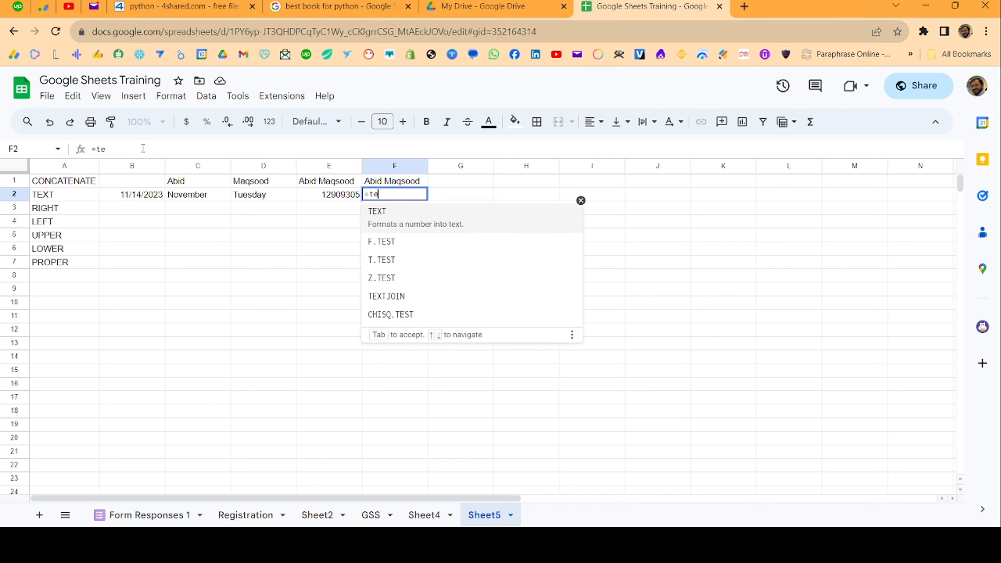
{"action": "key", "text": "Left"}
{"action": "type", "text": ","}
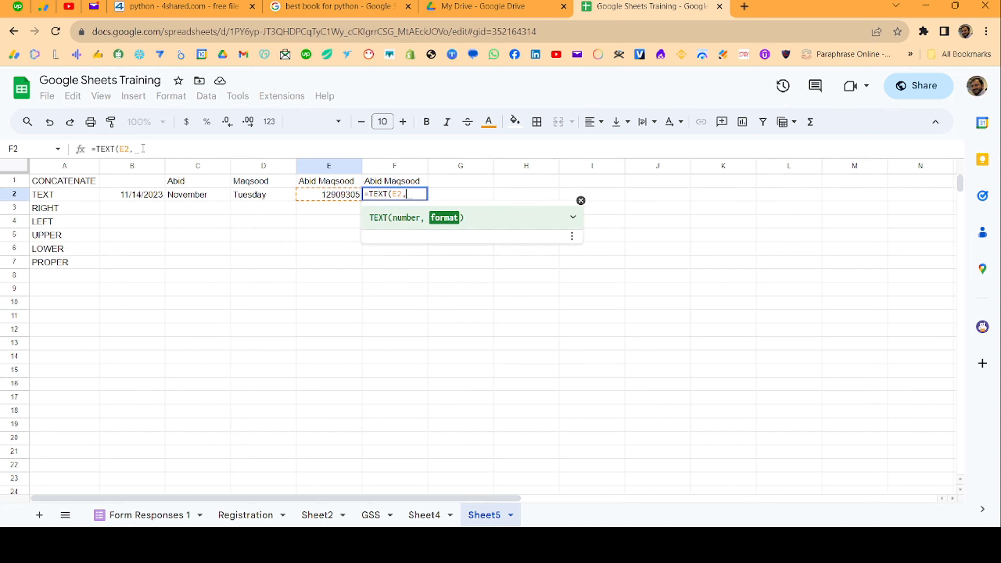
{"action": "type", "text": "\"0,0"}
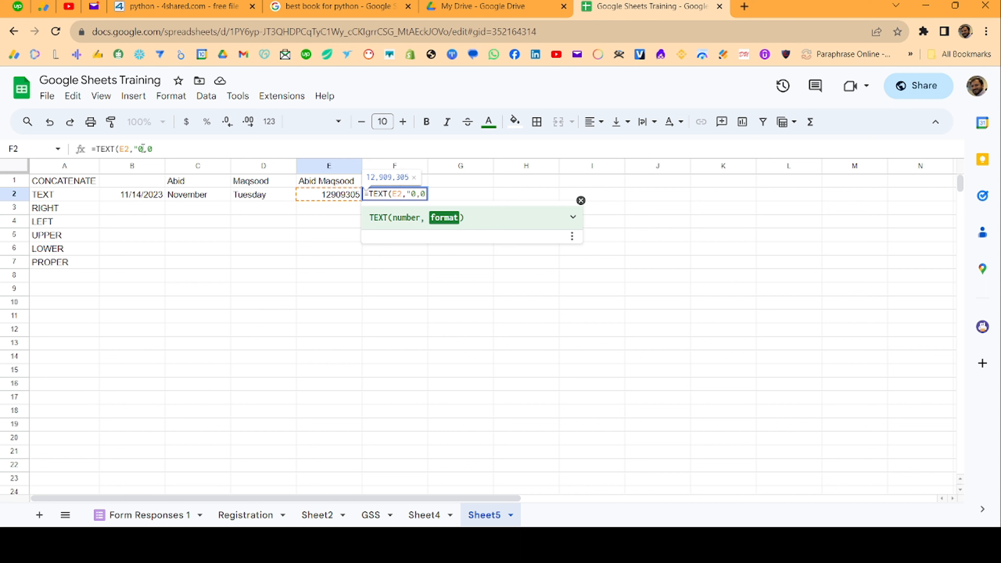
{"action": "type", "text": "\")"}
{"action": "key", "text": "Return"}
- Extend F2's format to "0,0.0" then "0,0.00" so it shows 12,909,305.00
{"action": "key", "text": "Up"}
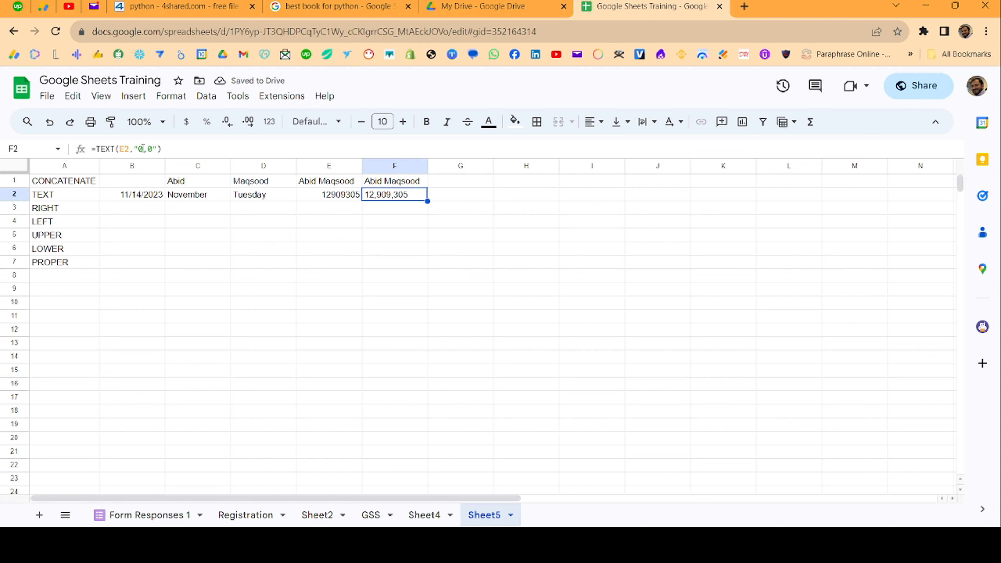
{"action": "left_click", "coordinate": [154, 149]}
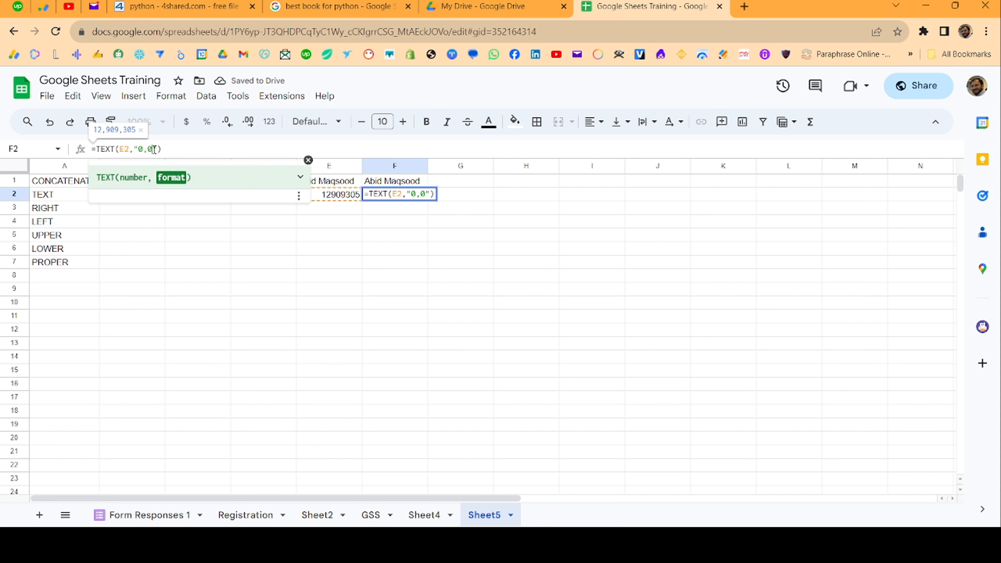
{"action": "type", "text": ".0"}
{"action": "key", "text": "Return"}
{"action": "key", "text": "Up"}
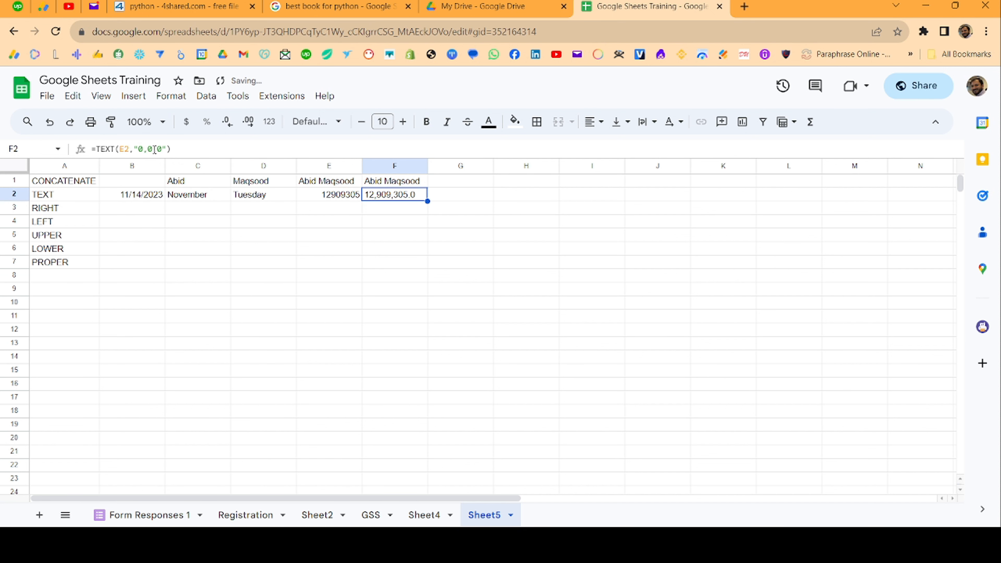
{"action": "left_click", "coordinate": [154, 149]}
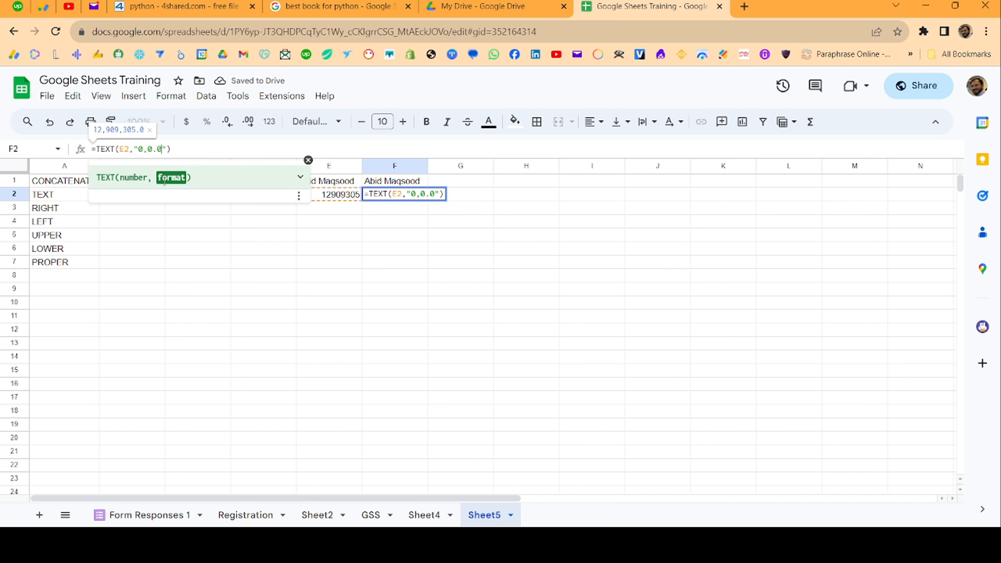
{"action": "type", "text": "0"}
{"action": "key", "text": "Return"}
{"action": "key", "text": "Up"}
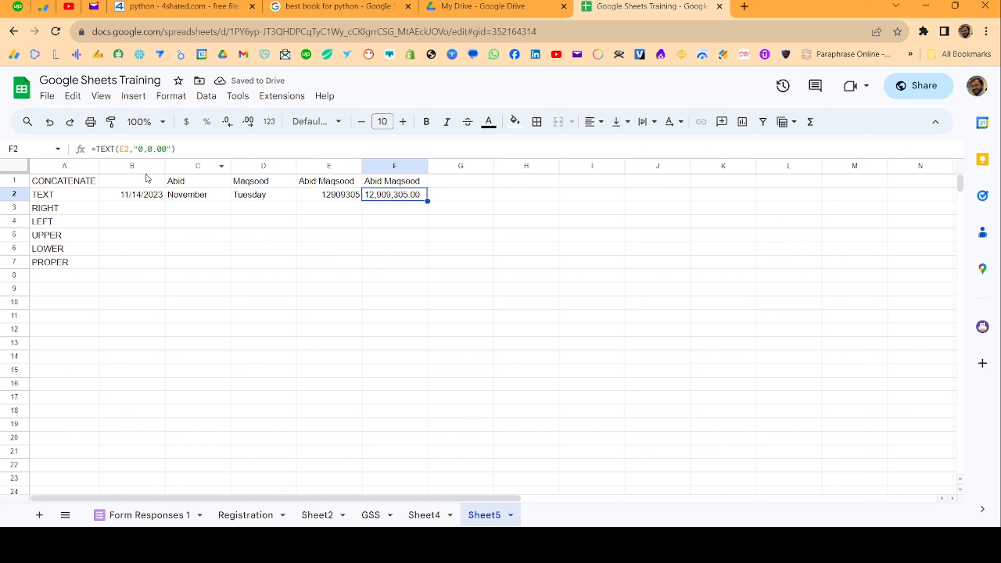
- Enter 0.01 in G2 and show it in H2 with =TEXT(G2,"0%")
{"action": "left_click", "coordinate": [472, 199]}
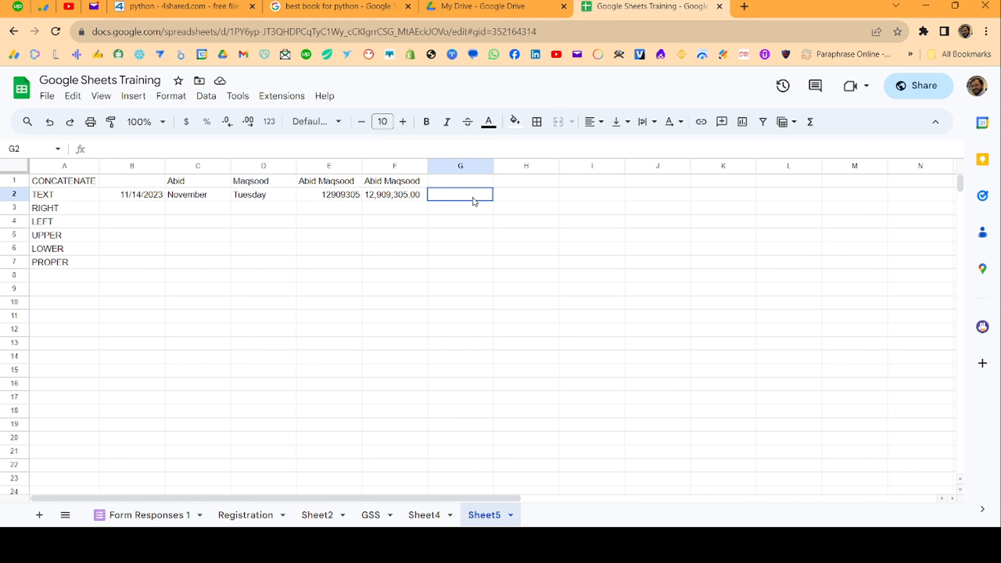
{"action": "type", "text": "0.01"}
{"action": "key", "text": "Tab"}
{"action": "type", "text": "=te"}
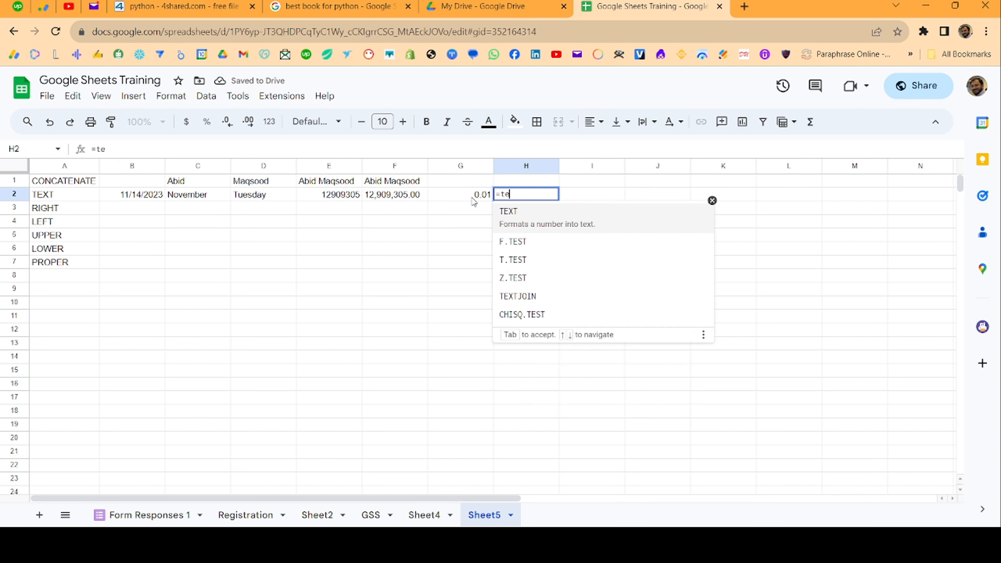
{"action": "key", "text": "Tab"}
{"action": "left_click", "coordinate": [474, 200]}
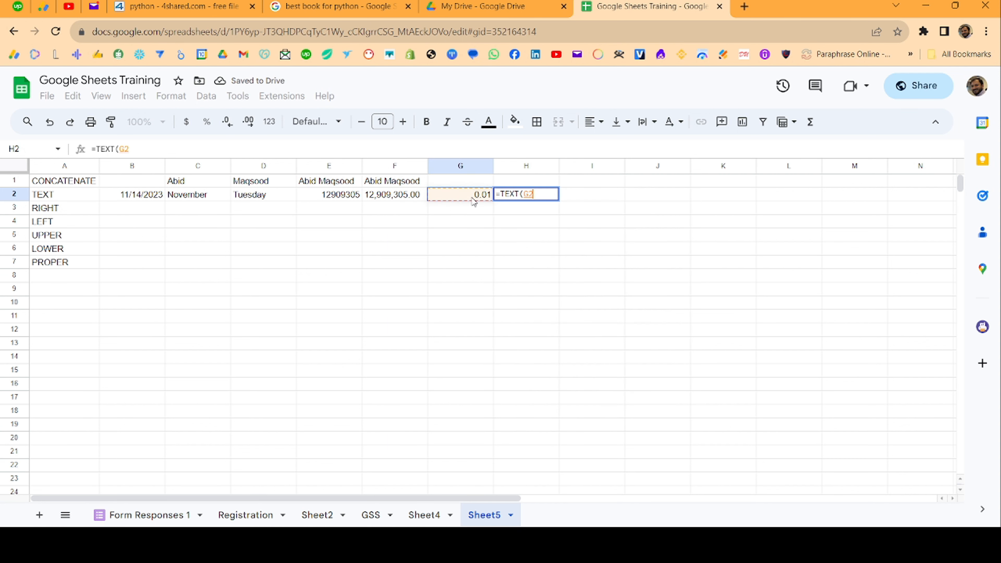
{"action": "type", "text": ",\""}
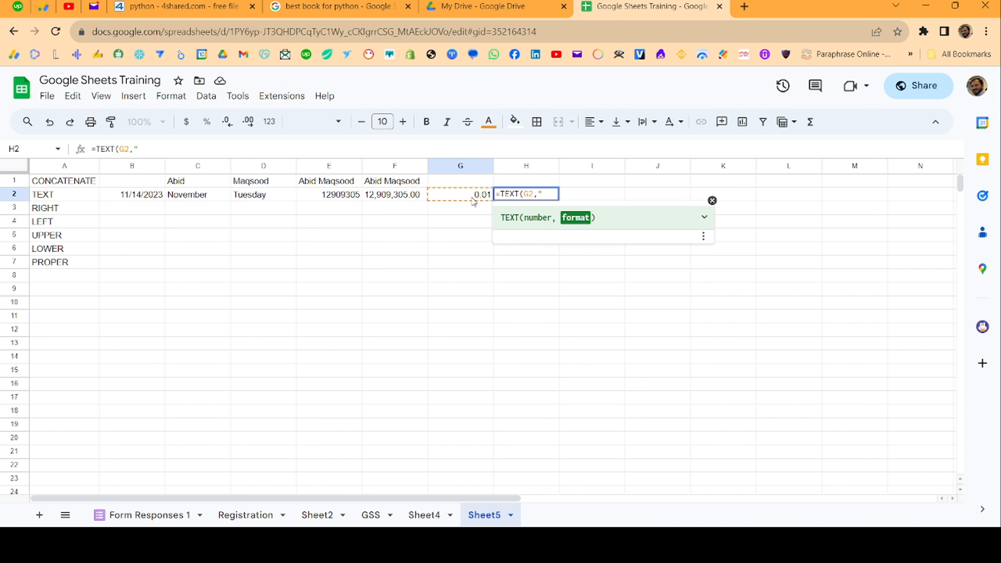
{"action": "type", "text": "0%\")"}
{"action": "key", "text": "Return"}
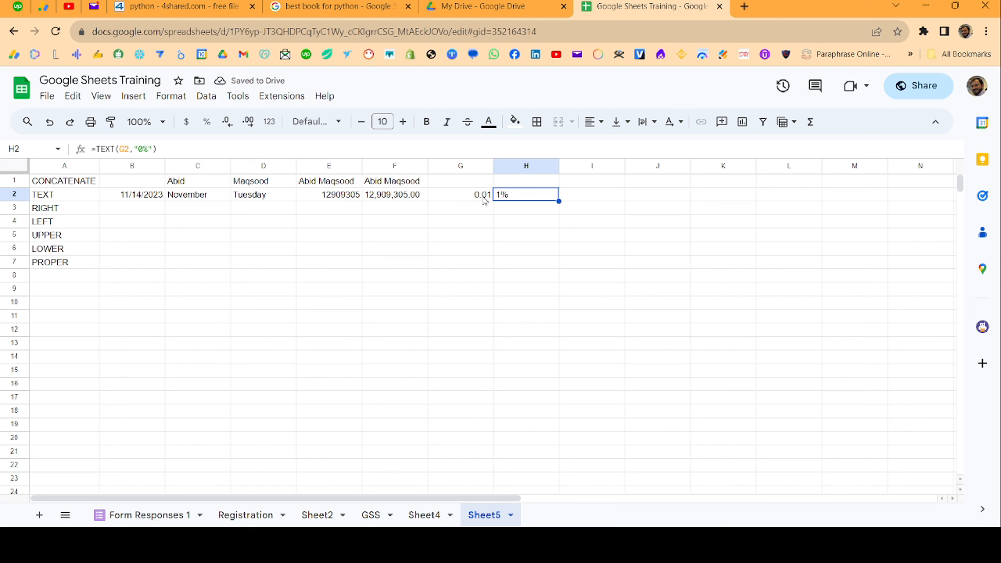
- Refine H2's format through 0.0% and 0.00% to 00.00%, displaying 01.00%
{"action": "left_click", "coordinate": [144, 149]}
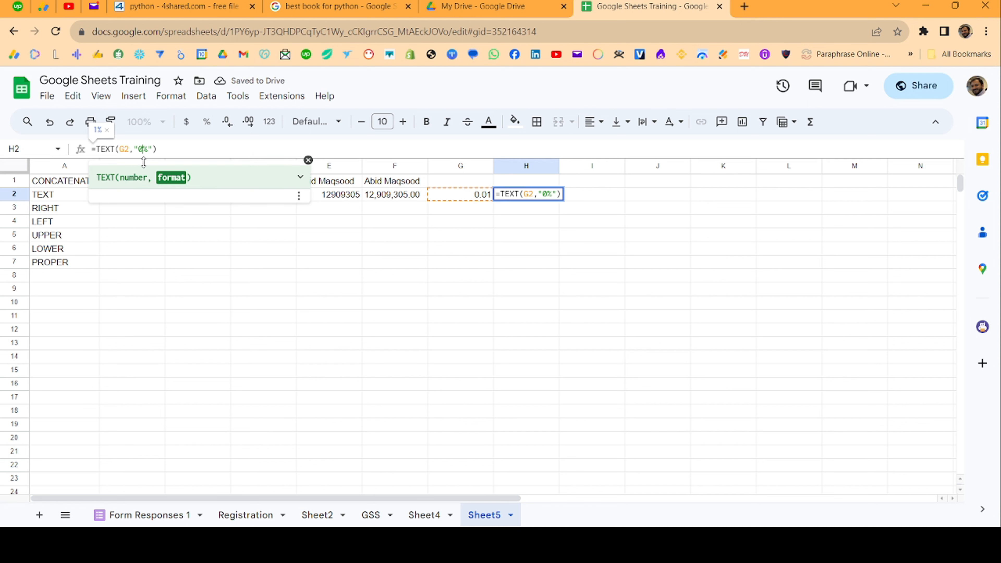
{"action": "type", "text": ".0"}
{"action": "key", "text": "Return"}
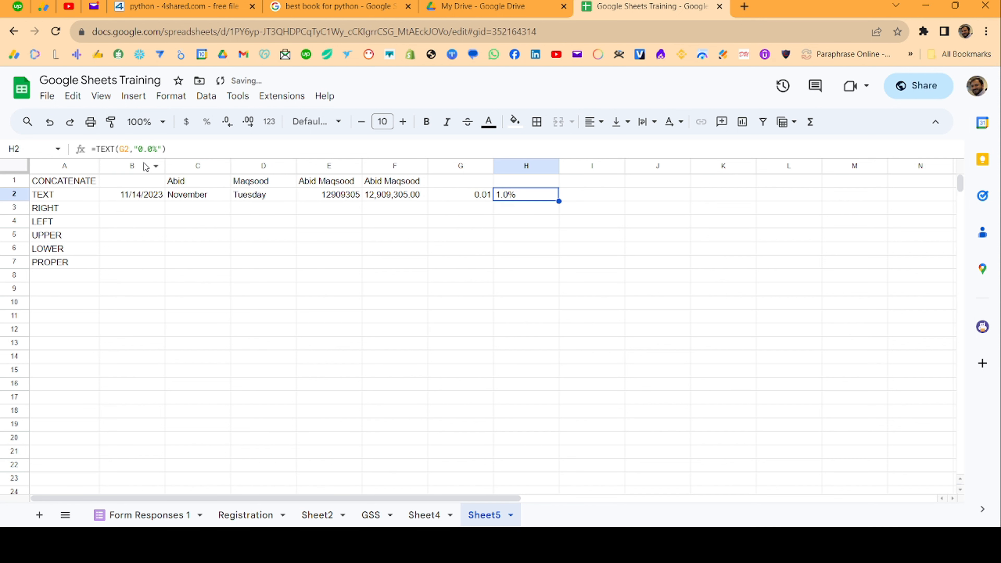
{"action": "left_click", "coordinate": [155, 149]}
{"action": "type", "text": "0"}
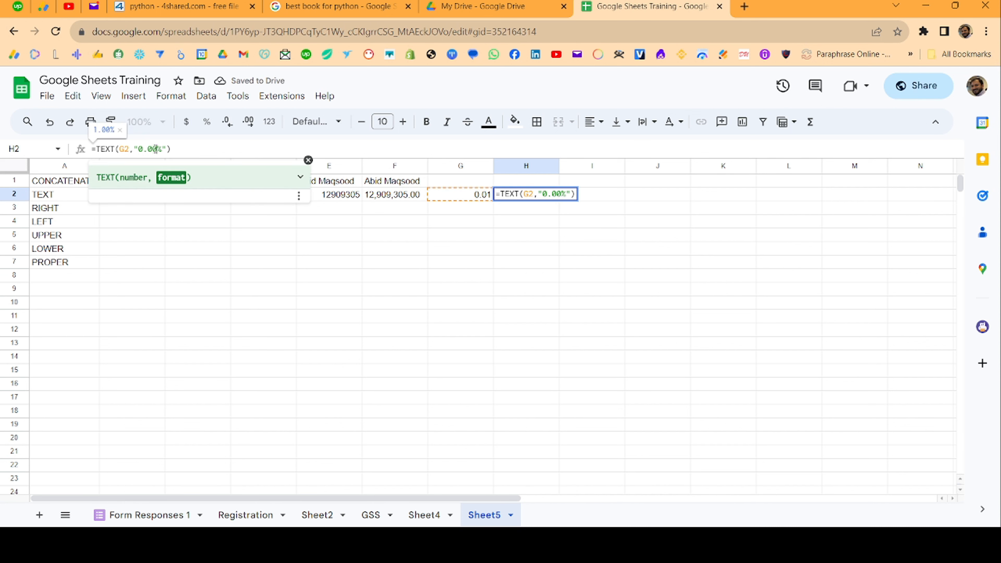
{"action": "key", "text": "Return"}
{"action": "key", "text": "Up"}
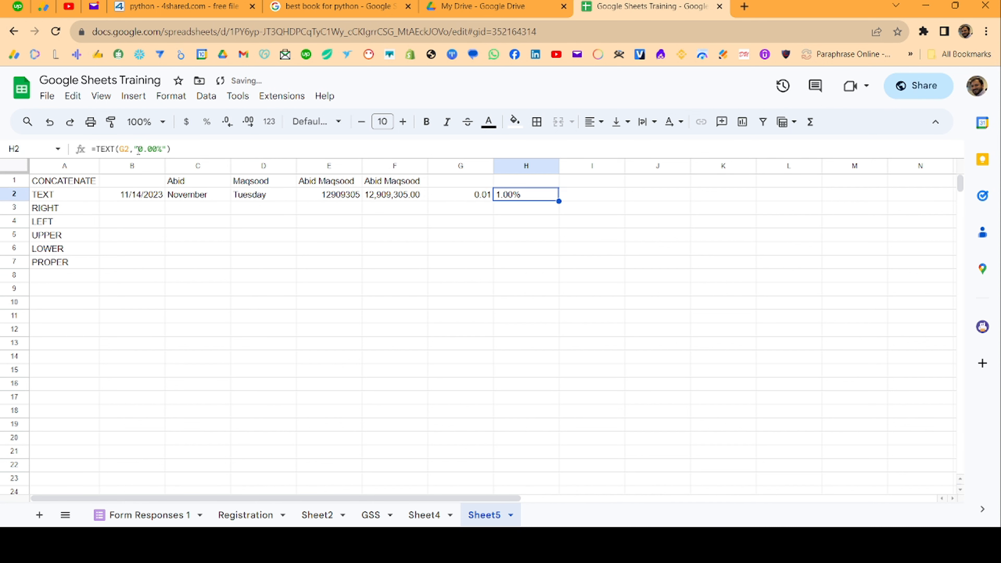
{"action": "left_click", "coordinate": [139, 149]}
{"action": "type", "text": "0"}
{"action": "key", "text": "Return"}
{"action": "key", "text": "Up"}
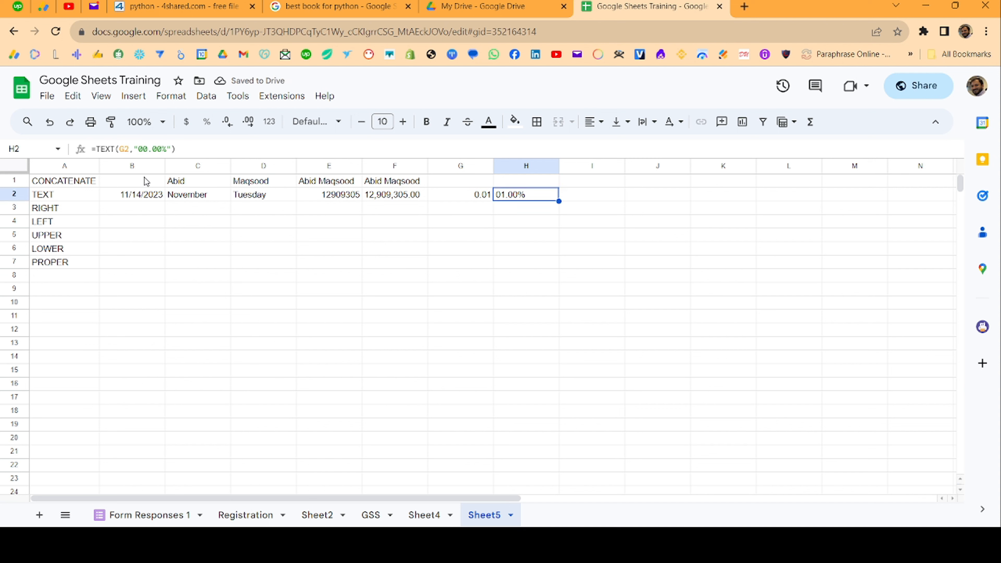
{"action": "left_click_drag", "start_coordinate": [335, 196], "coordinate": [512, 197]}
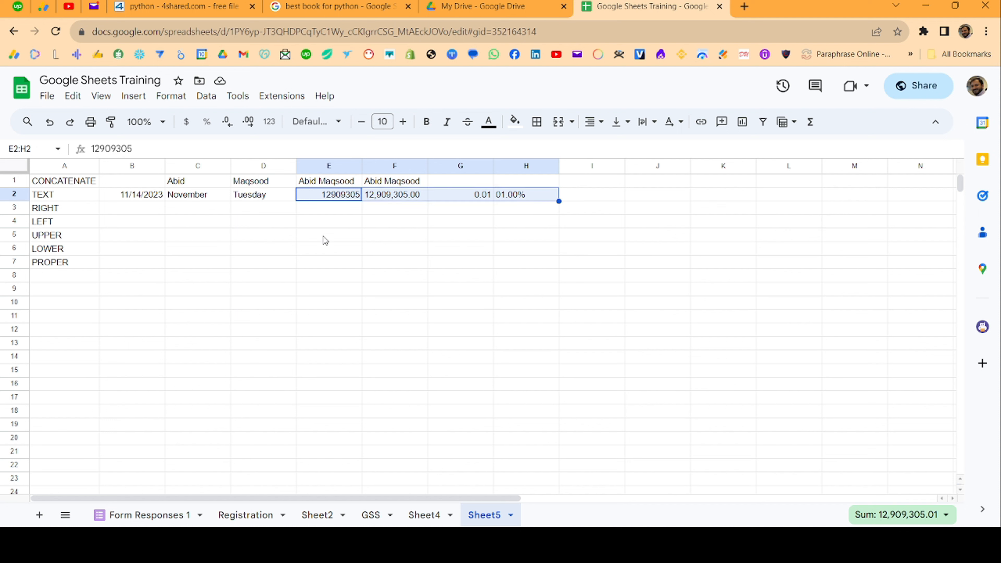
{"action": "left_click", "coordinate": [335, 209]}
{"action": "left_click", "coordinate": [335, 198]}
{"action": "left_click", "coordinate": [373, 196]}
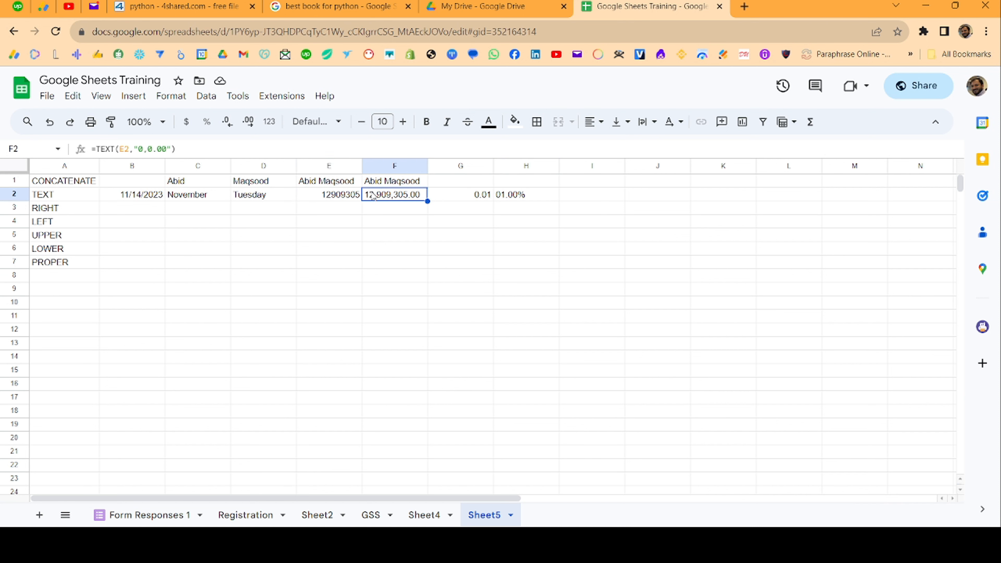
{"action": "left_click", "coordinate": [465, 195]}
{"action": "left_click", "coordinate": [335, 195]}
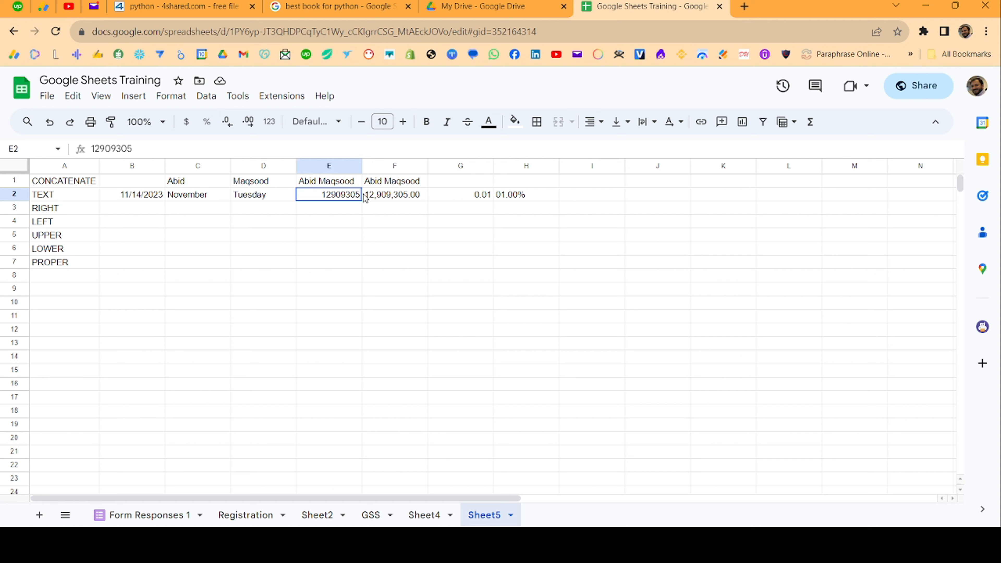
{"action": "left_click_drag", "start_coordinate": [335, 195], "coordinate": [512, 196]}
{"action": "left_click", "coordinate": [403, 197]}
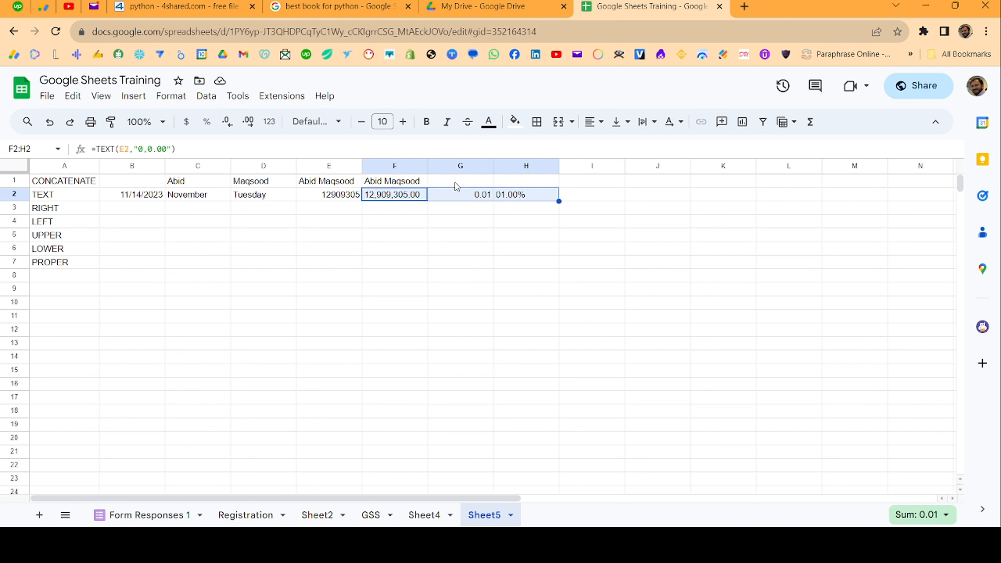
{"action": "left_click", "coordinate": [467, 196]}
{"action": "left_click", "coordinate": [413, 199]}
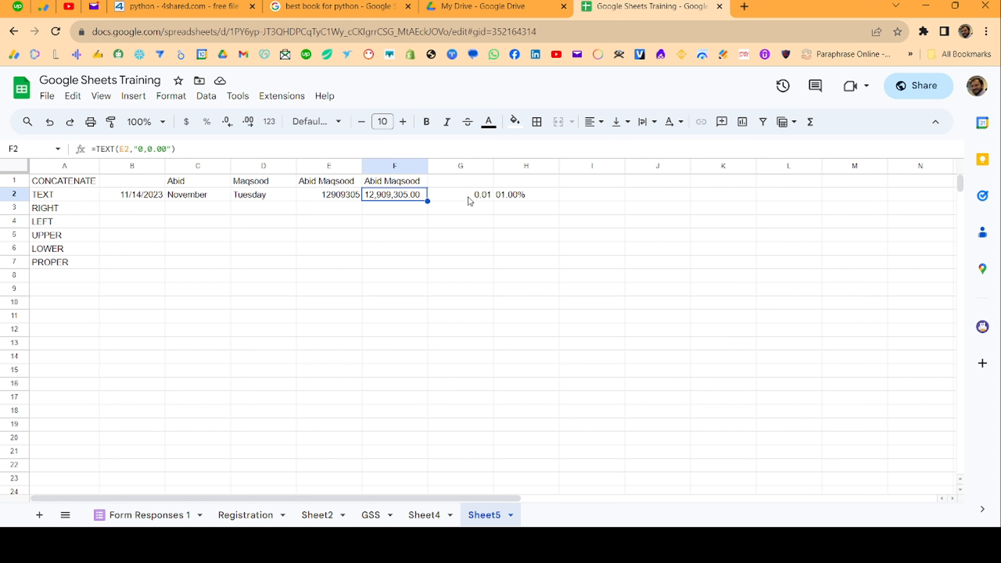
{"action": "left_click", "coordinate": [529, 196], "text": "ctrl"}
{"action": "left_click", "coordinate": [491, 217]}
{"action": "left_click", "coordinate": [339, 196]}
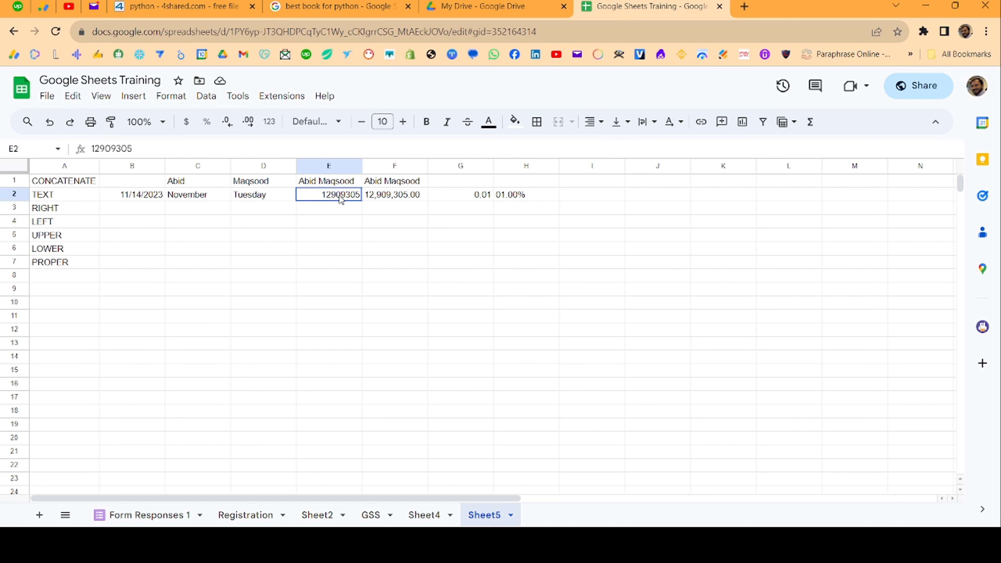
{"action": "left_click", "coordinate": [477, 200], "text": "ctrl"}
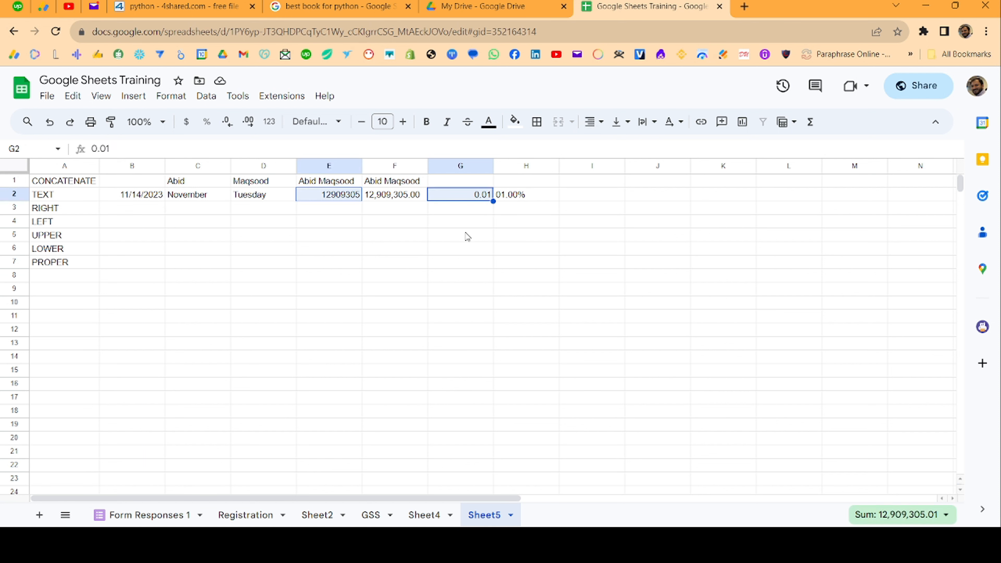
{"action": "left_click", "coordinate": [469, 236]}
{"action": "left_click", "coordinate": [125, 213]}
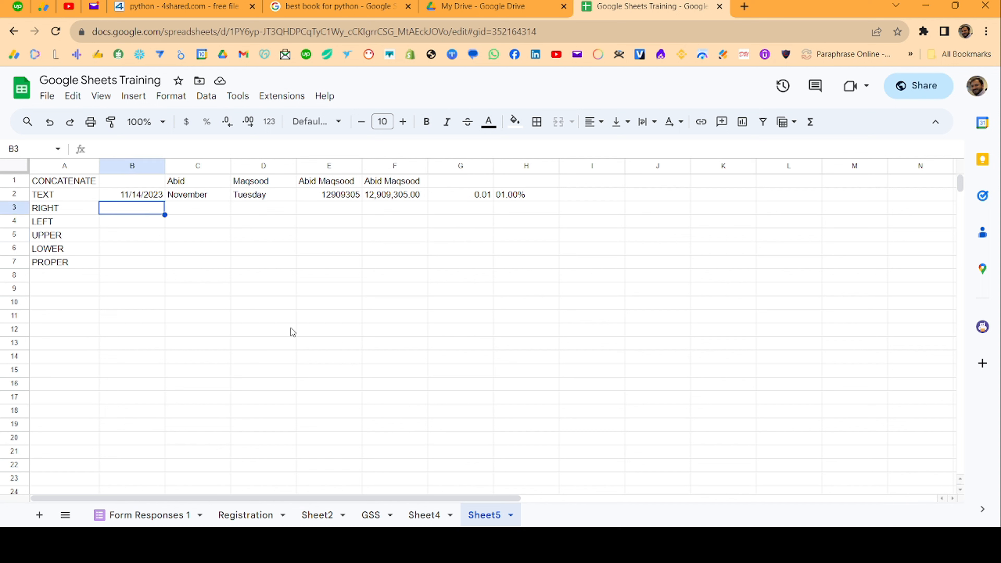
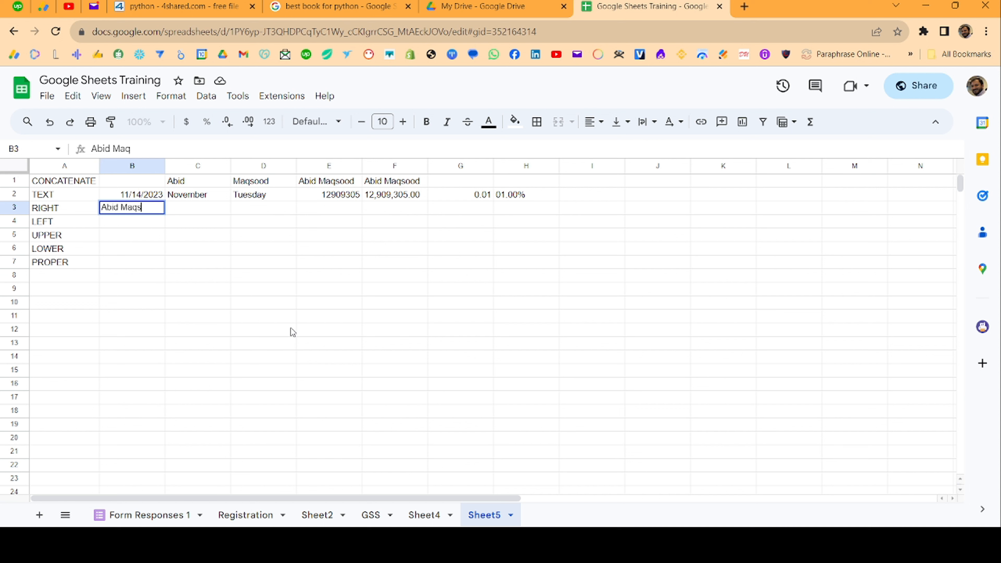
- Enter a full name in B3 and put =RIGHT(B3,7) in C3 to extract the surname
{"action": "key", "text": "Tab"}
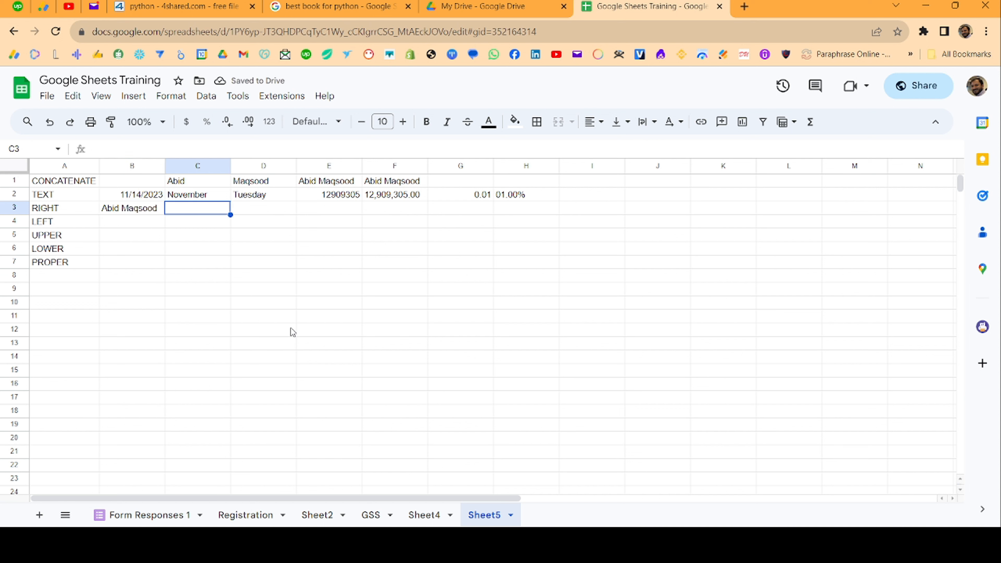
{"action": "type", "text": "=r"}
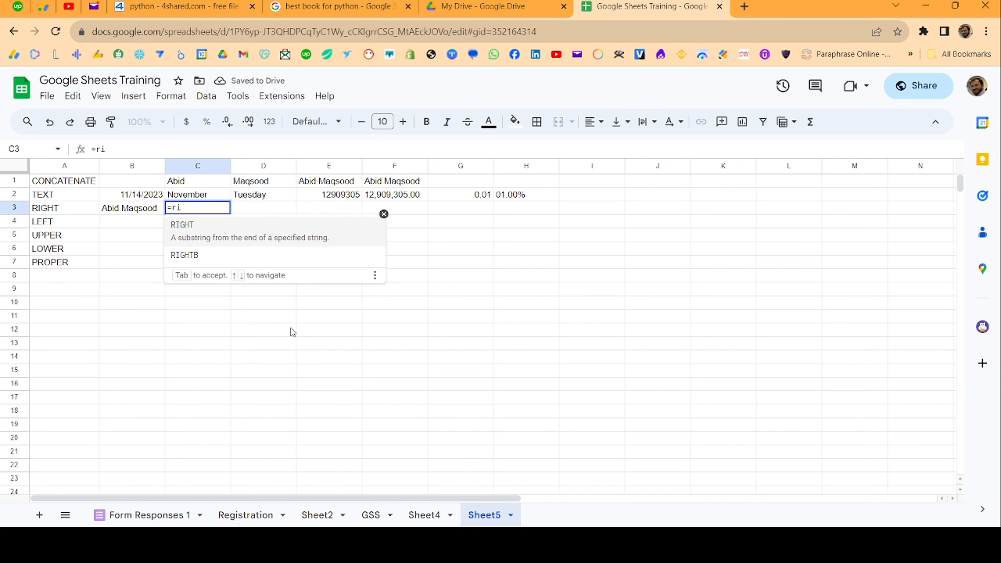
{"action": "key", "text": "BackSpace"}
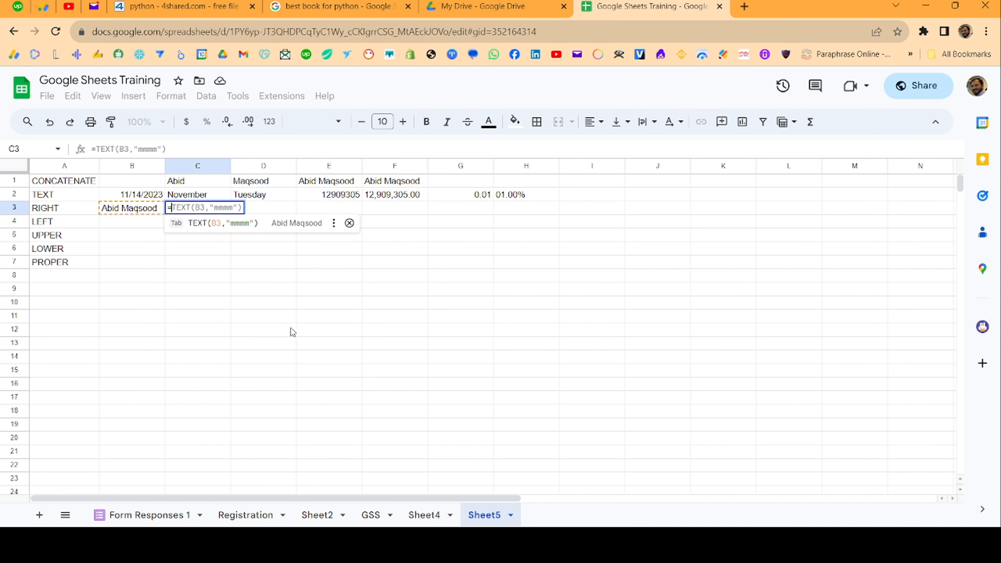
{"action": "type", "text": "ri"}
{"action": "key", "text": "Tab"}
{"action": "type", "text": "B3"}
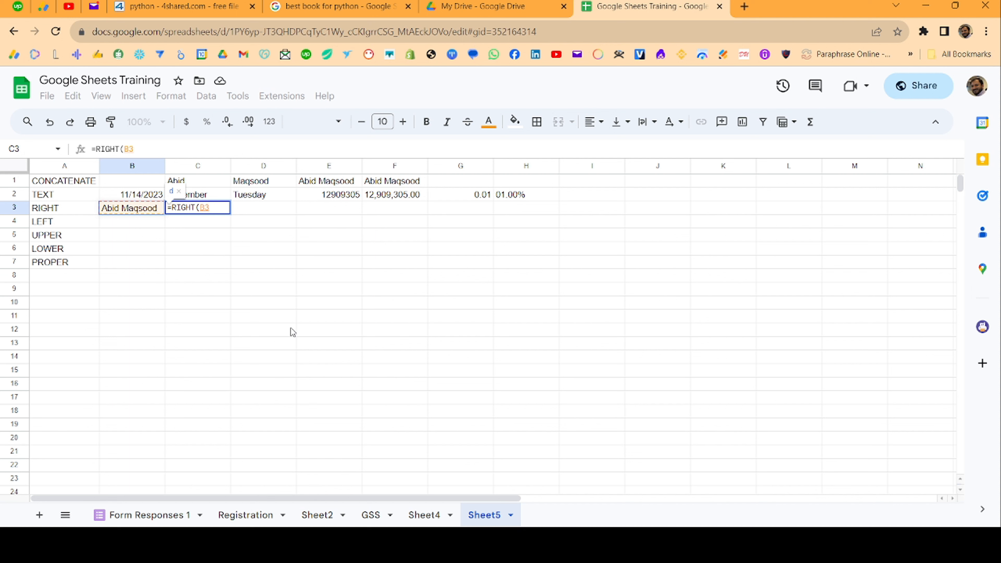
{"action": "type", "text": ",7)"}
{"action": "key", "text": "Return"}
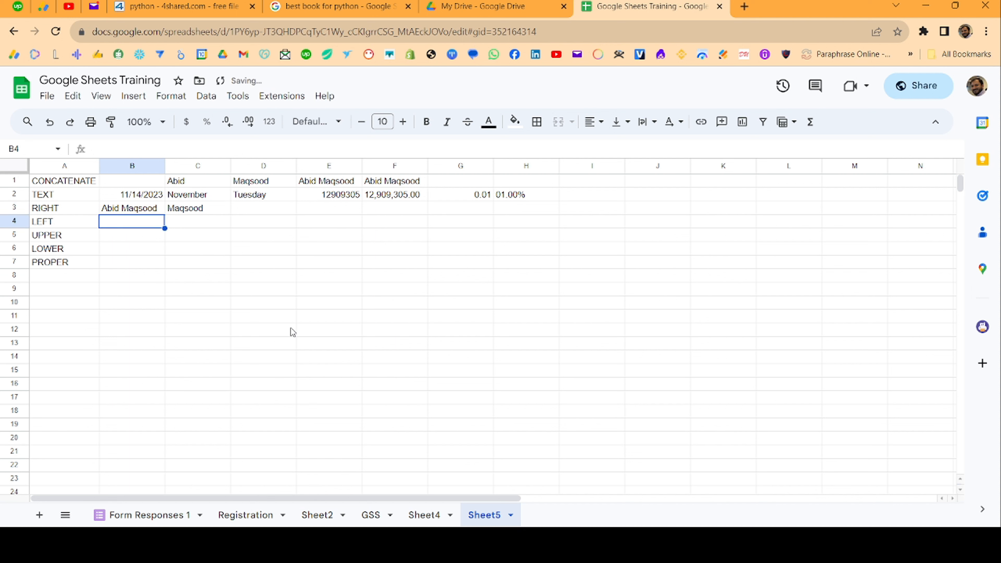
{"action": "key", "text": "Up"}
{"action": "key", "text": "Right"}
{"action": "key", "text": "Right"}
- Cancel the stray entry in D3 and start a LEFT formula in B4, then discard it
{"action": "type", "text": "="}
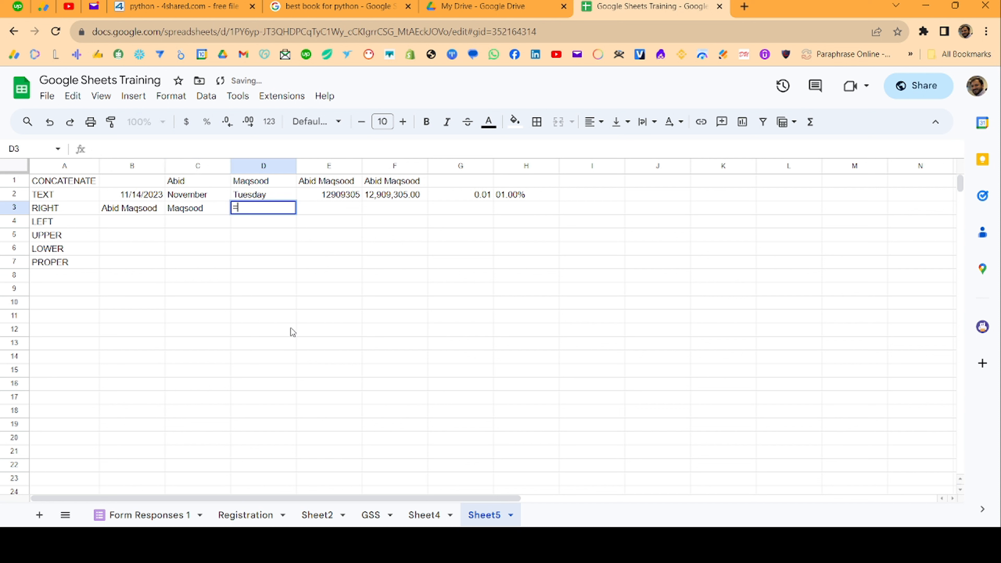
{"action": "key", "text": "Escape"}
{"action": "key", "text": "Escape"}
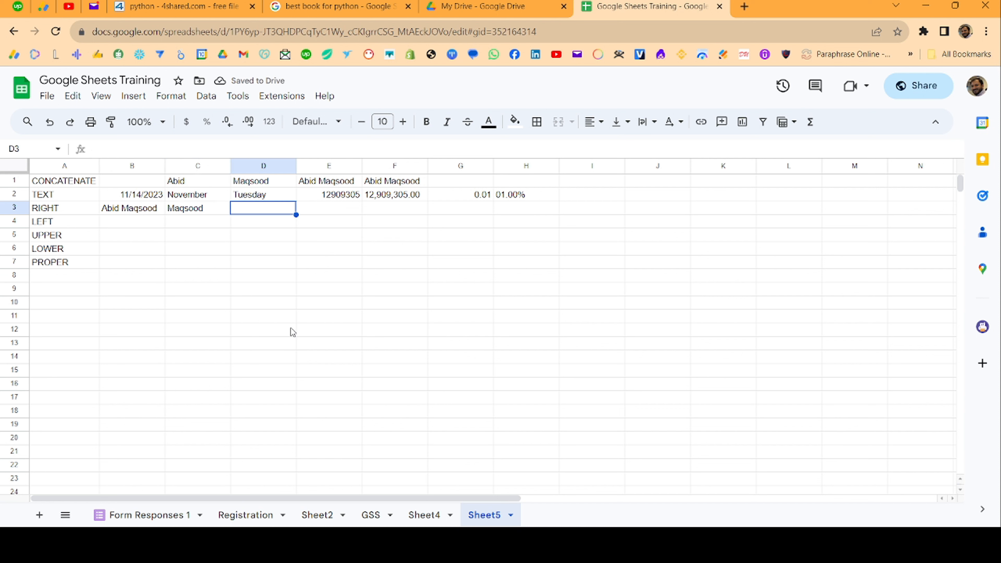
{"action": "key", "text": "Left"}
{"action": "key", "text": "Left"}
{"action": "key", "text": "Down"}
{"action": "type", "text": "="}
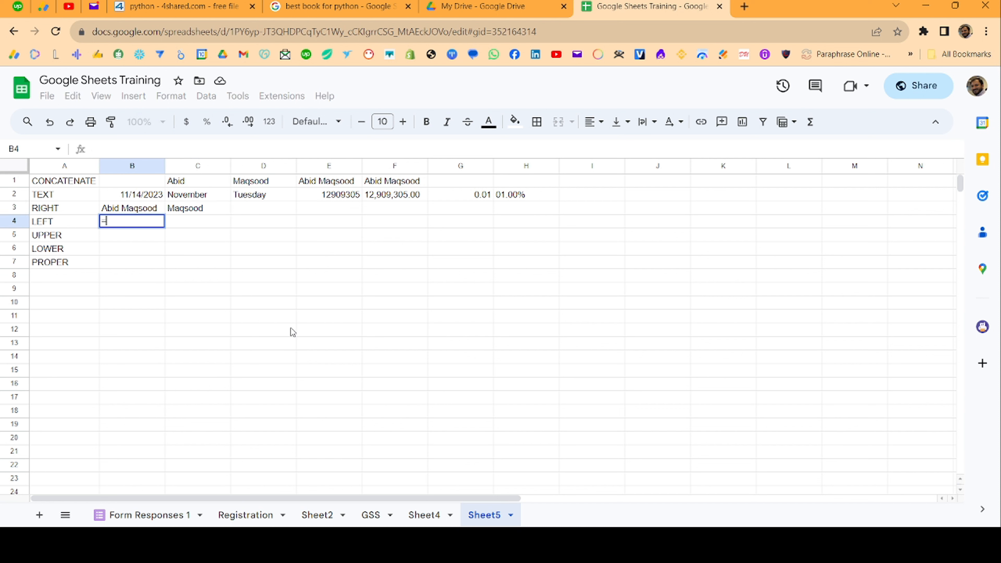
{"action": "type", "text": "le"}
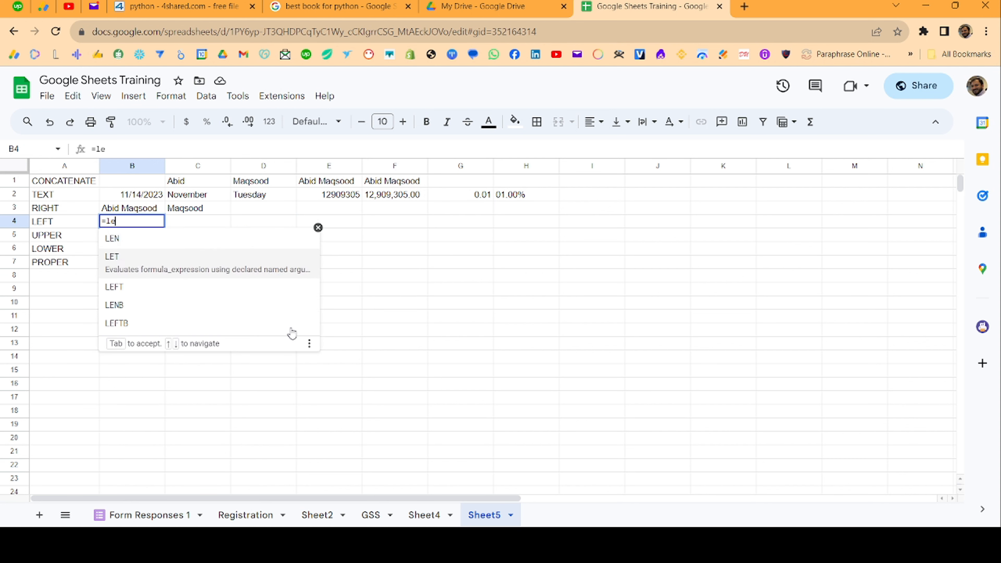
{"action": "key", "text": "Down"}
{"action": "key", "text": "Tab"}
{"action": "key", "text": "Up"}
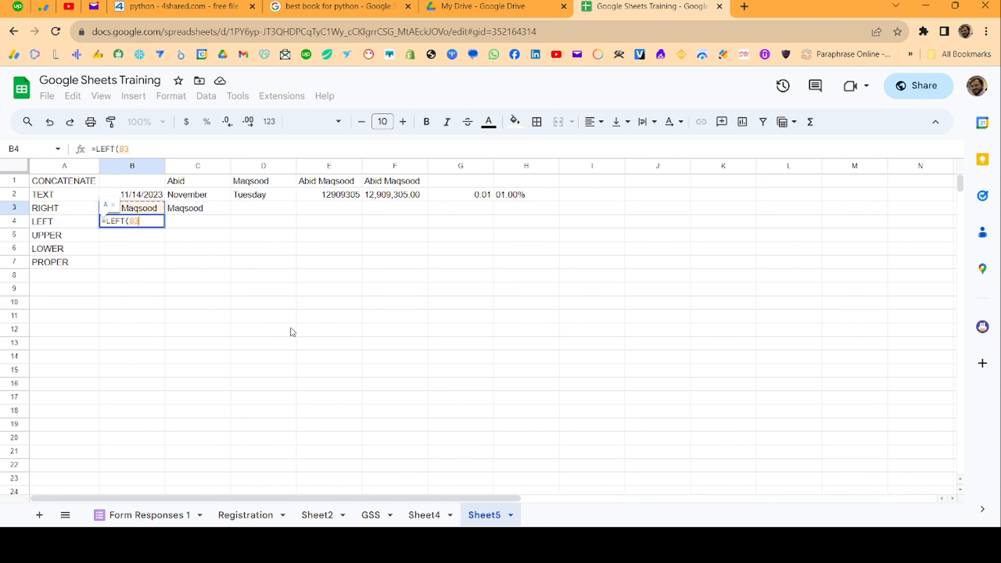
{"action": "key", "text": "Escape"}
- Enter =LEFT(B3,4) in B4 to return the first four characters of the name
{"action": "type", "text": "="}
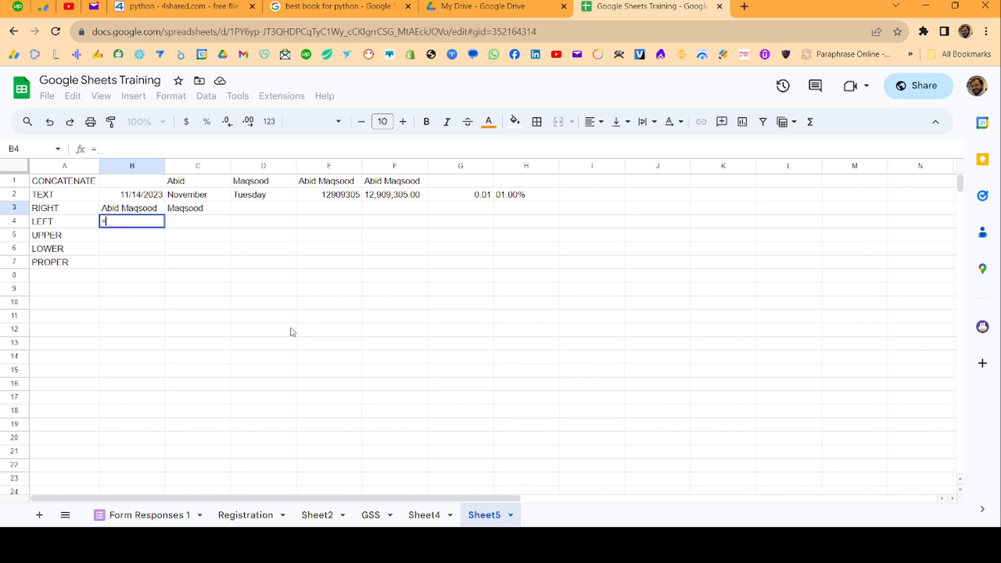
{"action": "type", "text": "lef"}
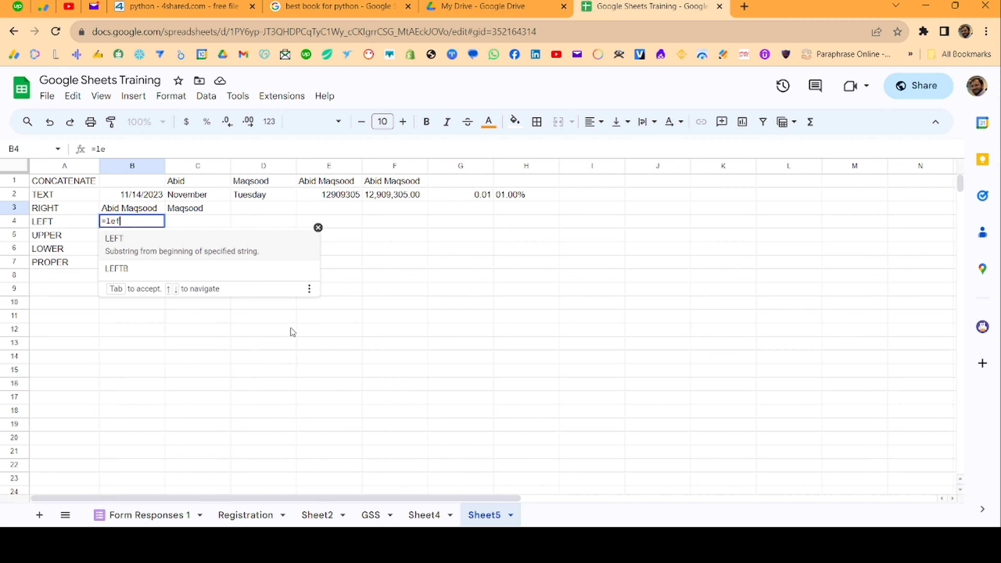
{"action": "type", "text": "t"}
{"action": "key", "text": "Tab"}
{"action": "key", "text": "Up"}
{"action": "type", "text": ",4)\\"}
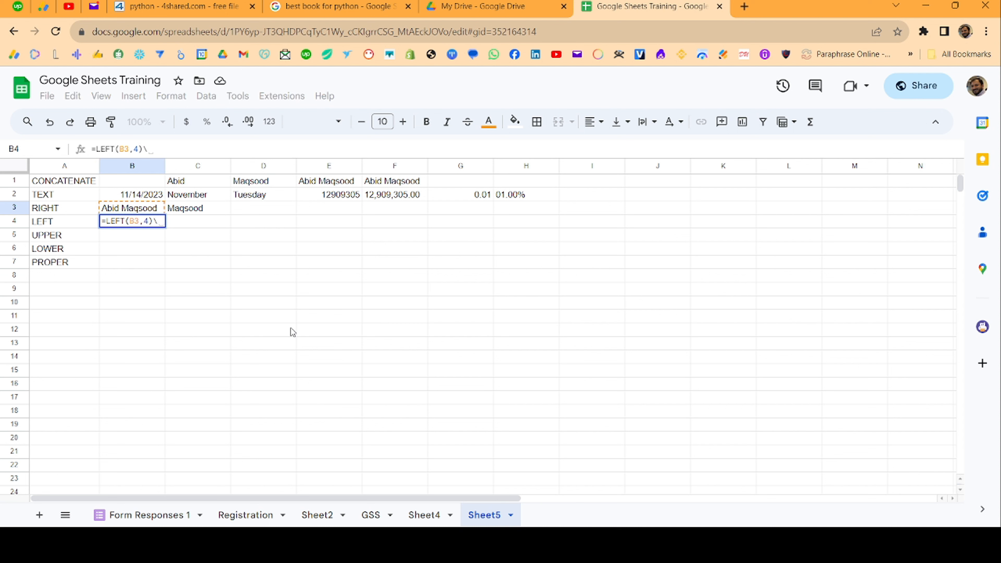
{"action": "key", "text": "BackSpace"}
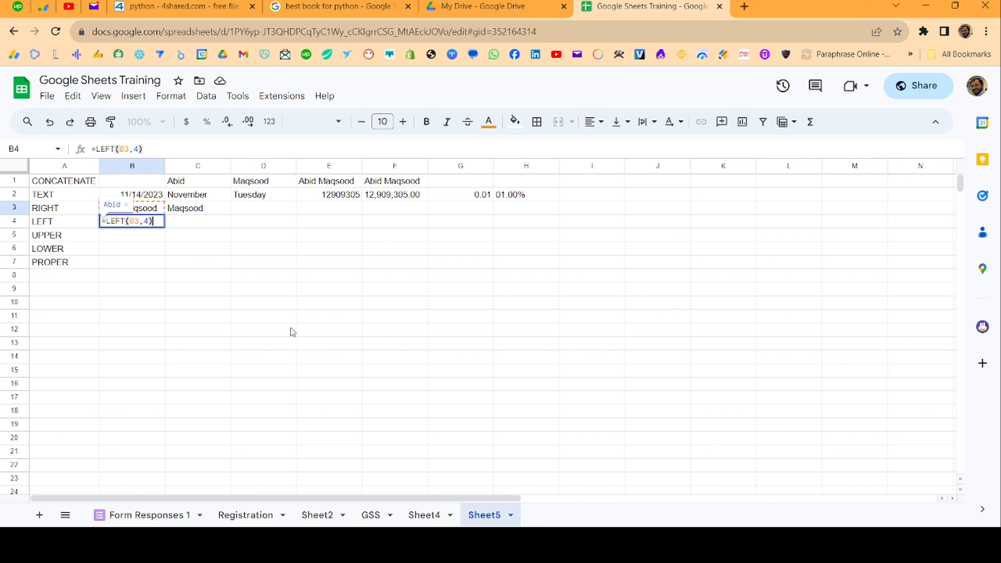
{"action": "key", "text": "Return"}
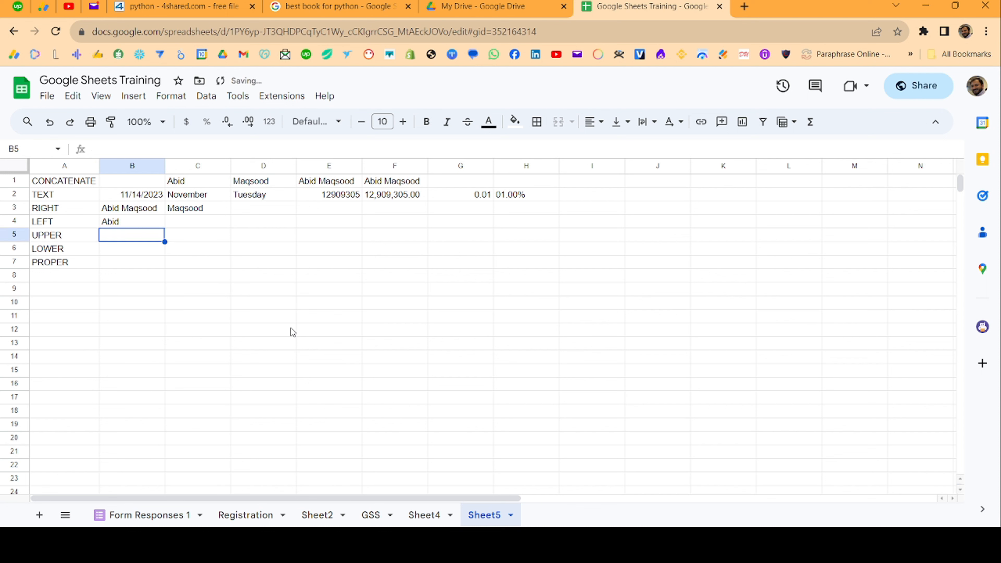
{"action": "key", "text": "Up"}
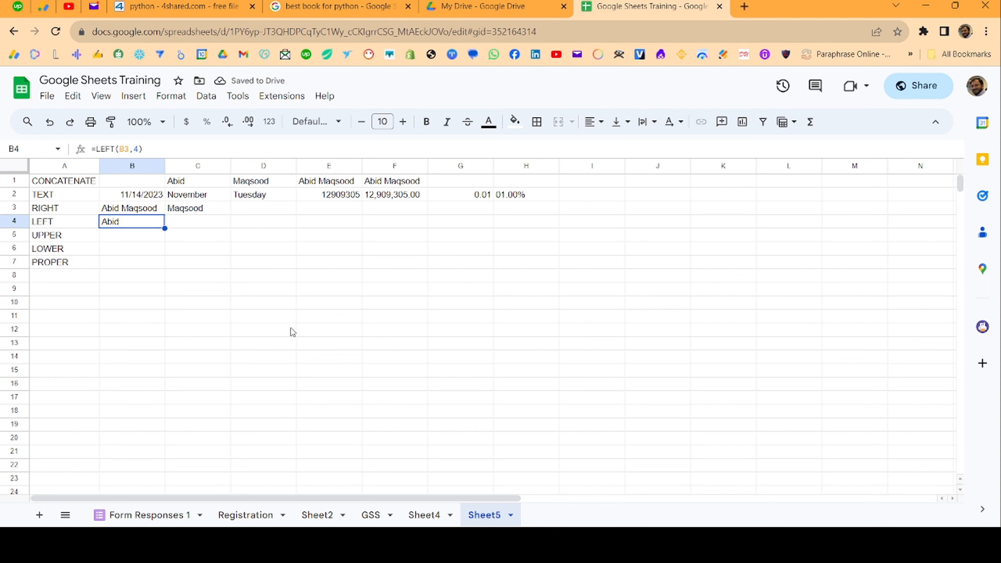
{"action": "key", "text": "Down"}
- Enter =UPPER(B4), =LOWER(B5) and =PROPER(B6) in cells B5, B6 and B7
{"action": "type", "text": "=u"}
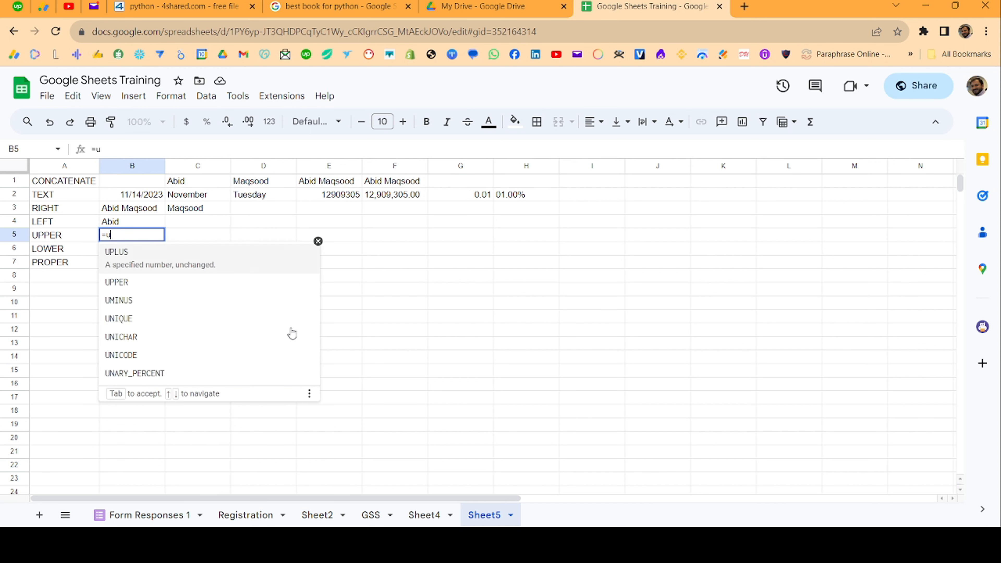
{"action": "type", "text": "pp"}
{"action": "key", "text": "Tab"}
{"action": "type", "text": "B4)"}
{"action": "key", "text": "Return"}
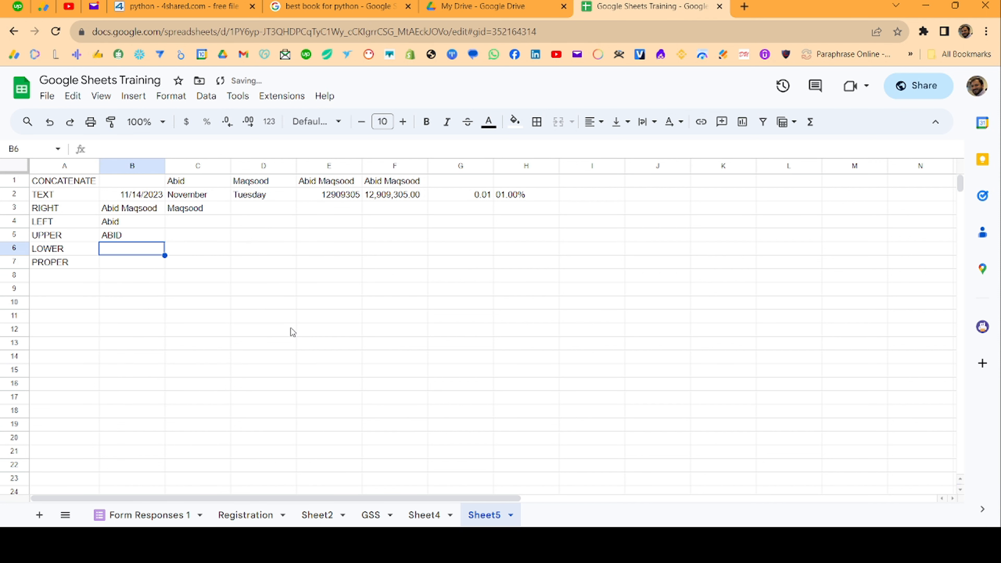
{"action": "key", "text": "Up"}
{"action": "key", "text": "Down"}
{"action": "type", "text": "=l"}
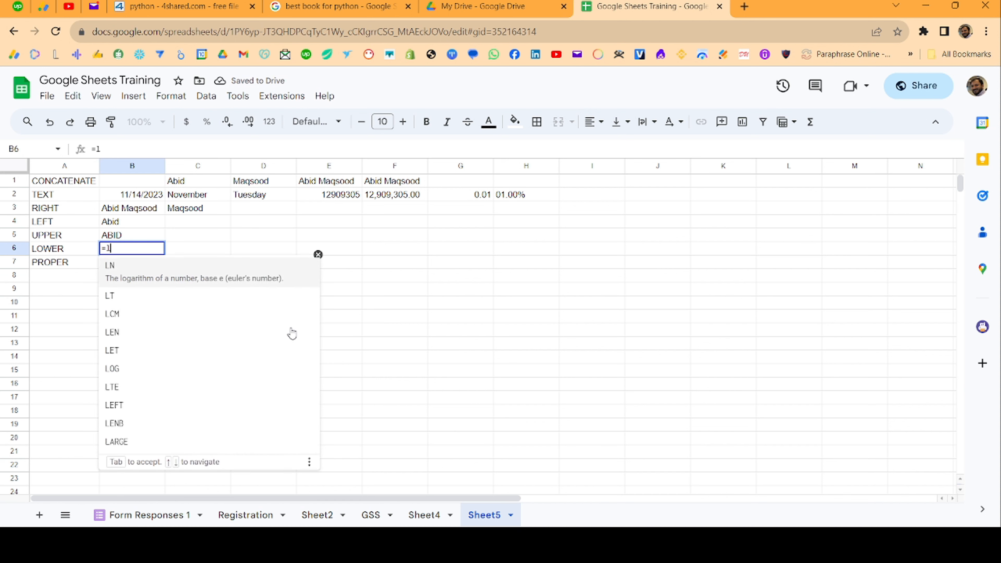
{"action": "type", "text": "ow"}
{"action": "key", "text": "Tab"}
{"action": "type", "text": "B5)"}
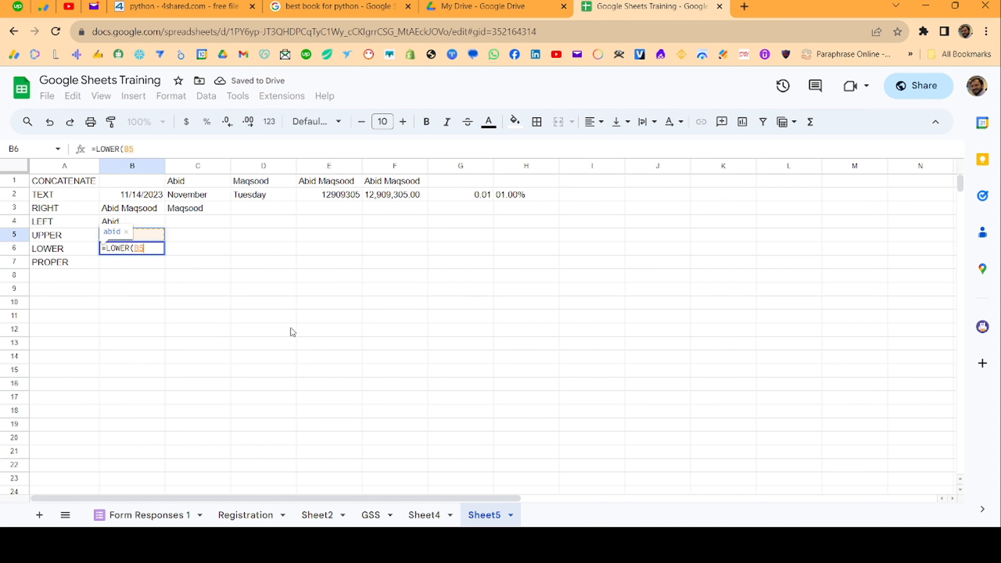
{"action": "key", "text": "Return"}
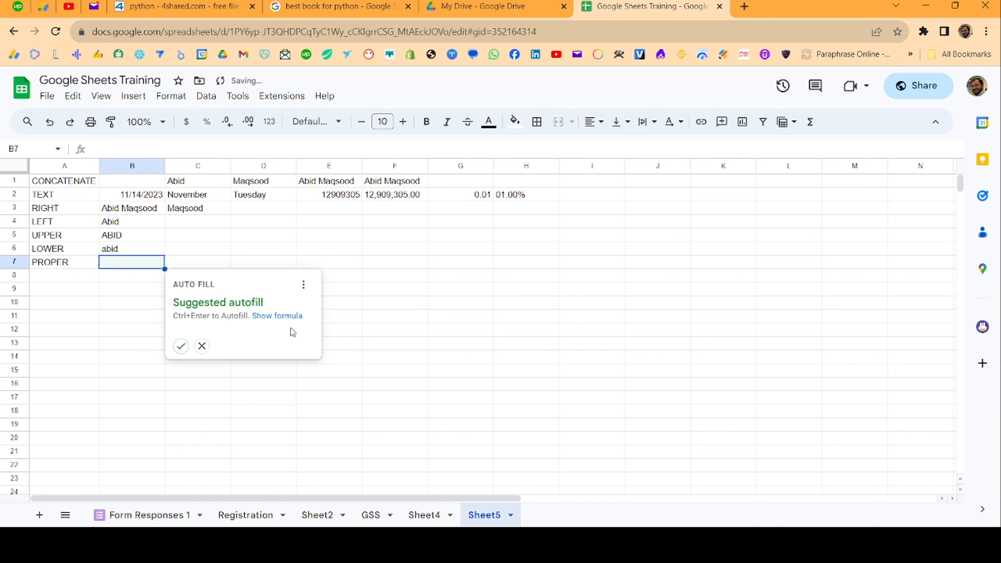
{"action": "type", "text": "=prop"}
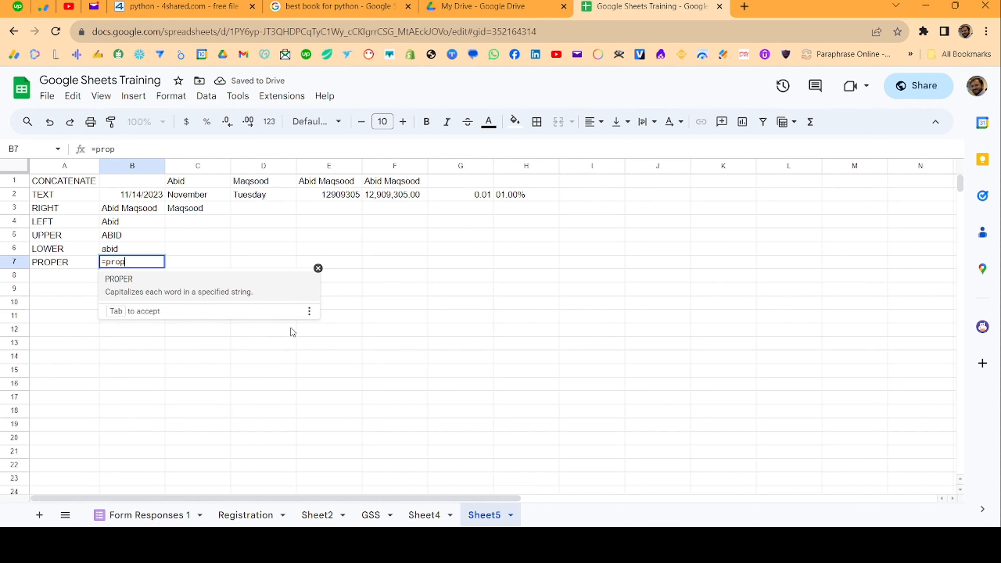
{"action": "key", "text": "Tab"}
{"action": "type", "text": "B6)"}
{"action": "key", "text": "Return"}
{"action": "key", "text": "Up"}
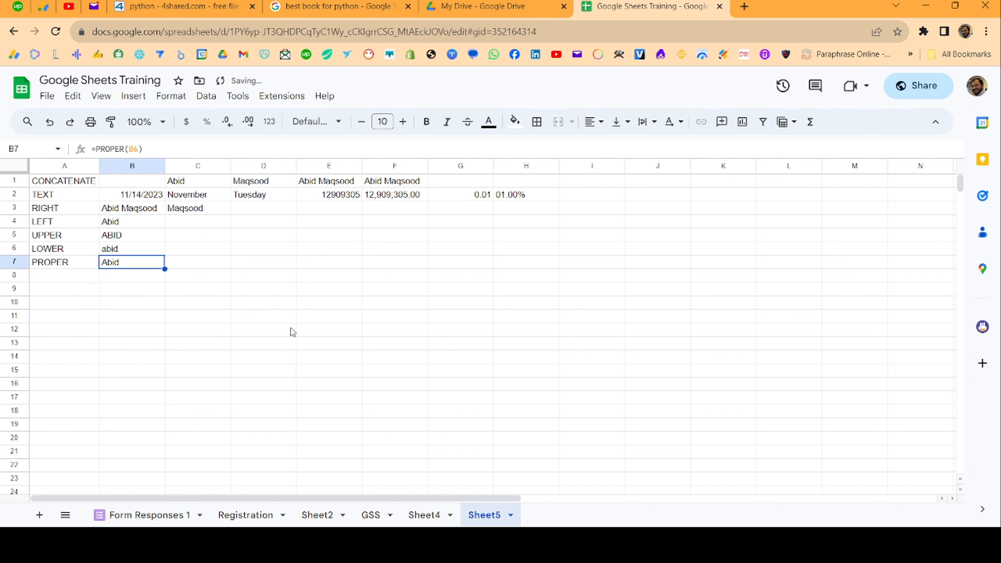
{"action": "key", "text": "Up"}
{"action": "key", "text": "Up"}
{"action": "key", "text": "Up"}
{"action": "key", "text": "Up"}
{"action": "key", "text": "Up"}
{"action": "key", "text": "Up"}
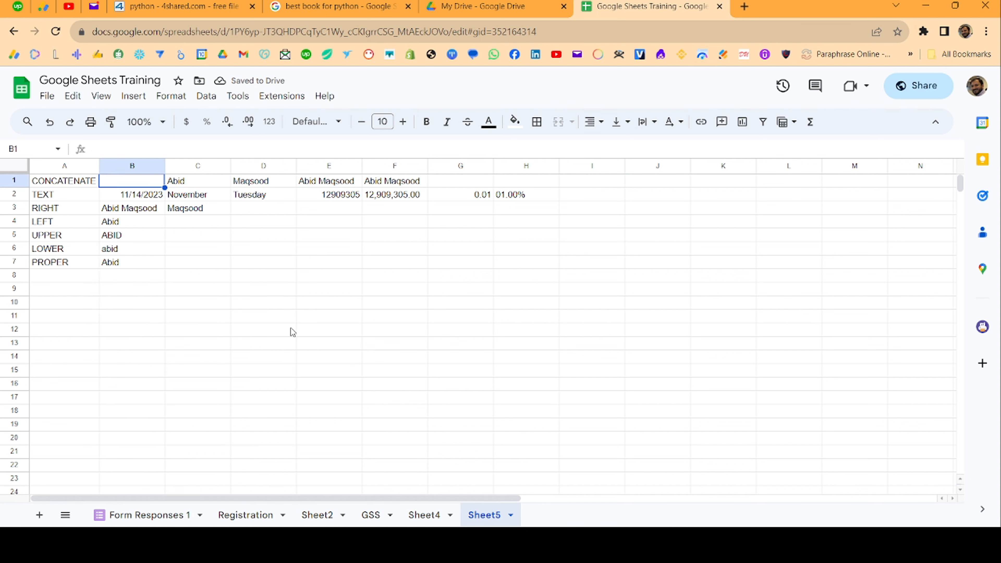
{"action": "key", "text": "Down"}
{"action": "key", "text": "Right"}
{"action": "key", "text": "Right"}
{"action": "key", "text": "Right"}
{"action": "key", "text": "Left"}
{"action": "key", "text": "Left"}
{"action": "key", "text": "Left"}
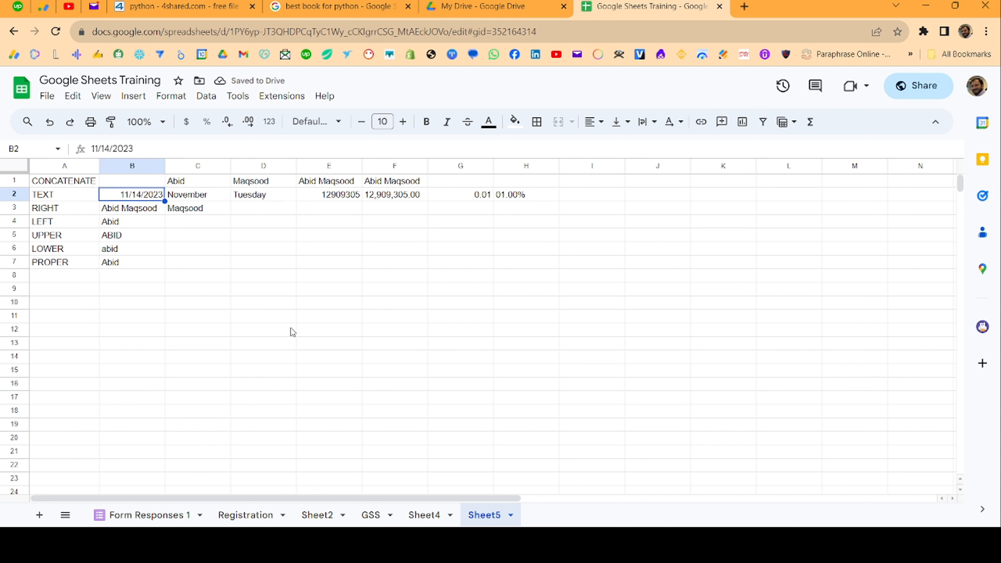
{"action": "key", "text": "Up"}
{"action": "key", "text": "Right"}
{"action": "key", "text": "Right"}
{"action": "key", "text": "Right"}
{"action": "key", "text": "Right"}
{"action": "key", "text": "Down"}
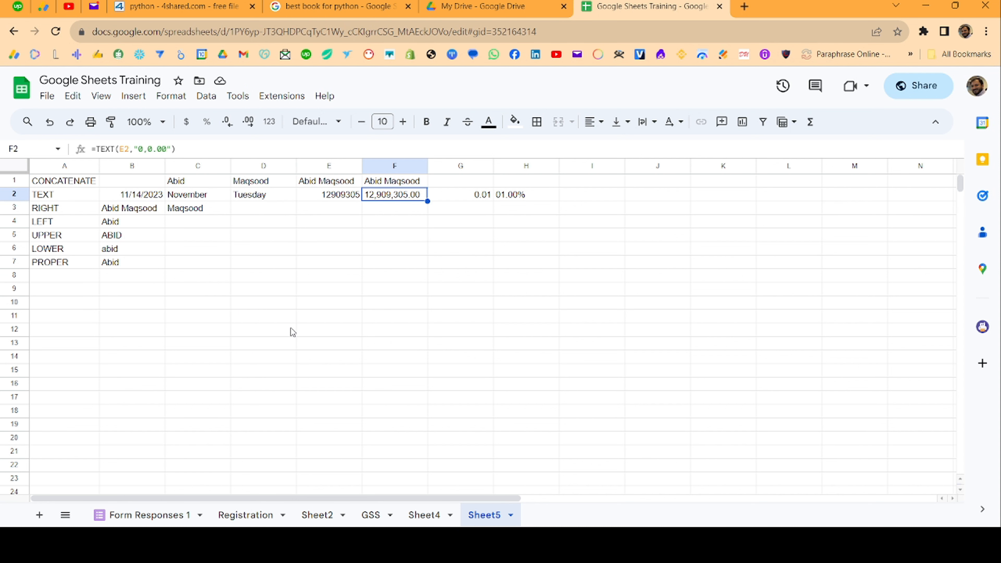
{"action": "key", "text": "Left"}
{"action": "key", "text": "Left"}
{"action": "key", "text": "Left"}
{"action": "key", "text": "Left"}
{"action": "key", "text": "Down"}
{"action": "key", "text": "Down"}
{"action": "key", "text": "Down"}
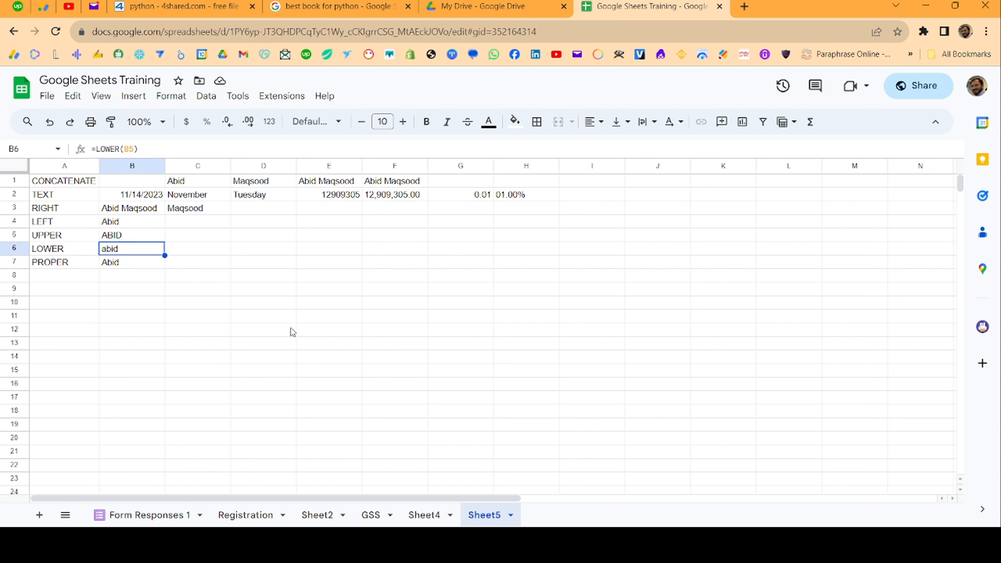
{"action": "key", "text": "Up"}
{"action": "key", "text": "Up"}
{"action": "key", "text": "Up"}
{"action": "key", "text": "Up"}
{"action": "key", "text": "Right"}
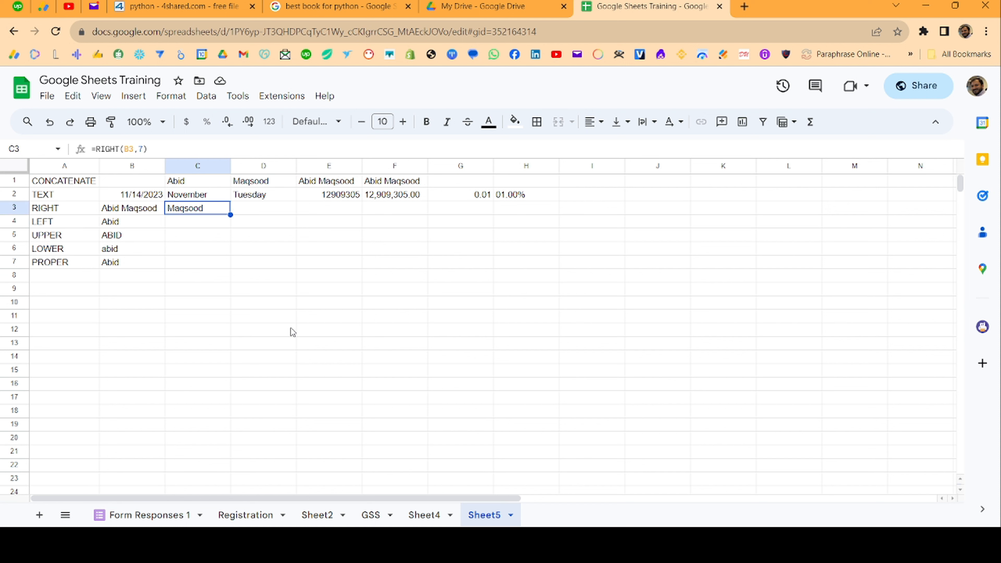
{"action": "key", "text": "Left"}
{"action": "key", "text": "Right"}
{"action": "key", "text": "Up"}
{"action": "key", "text": "Left"}
{"action": "key", "text": "Left"}
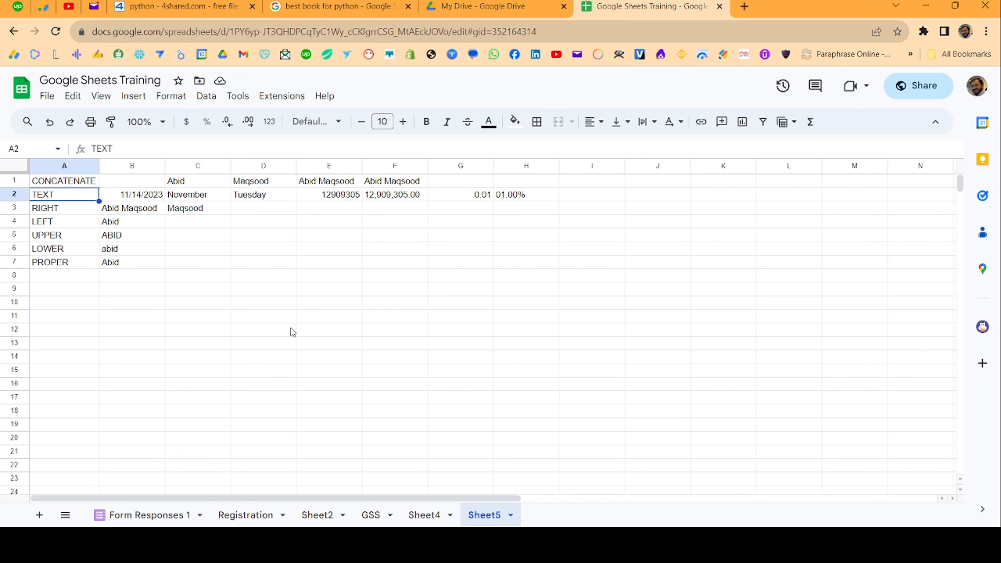
{"action": "key", "text": "Right"}
{"action": "key", "text": "Left"}
{"action": "key", "text": "Down"}
{"action": "key", "text": "Down"}
{"action": "key", "text": "Down"}
{"action": "key", "text": "Down"}
{"action": "key", "text": "Down"}
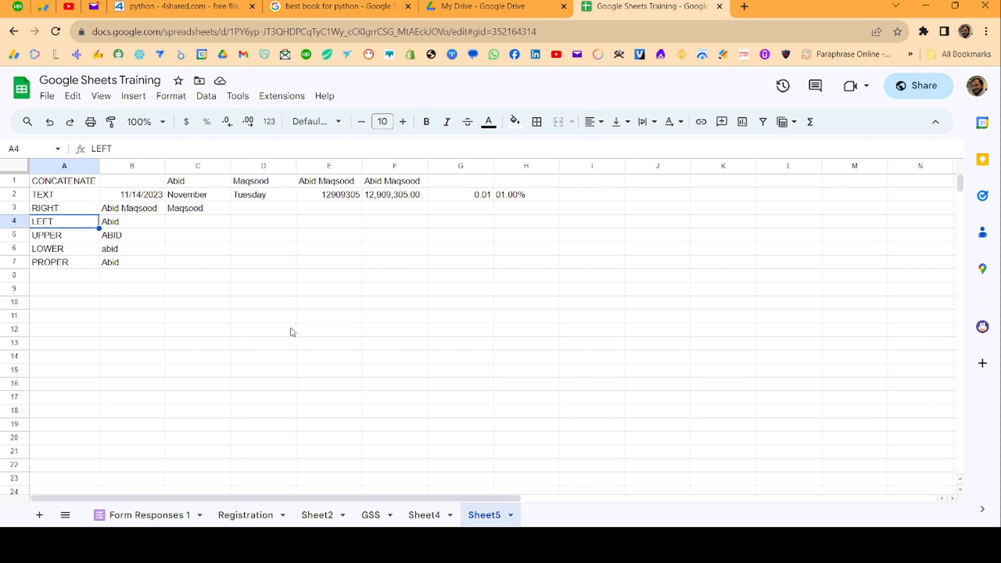
{"action": "key", "text": "Down"}
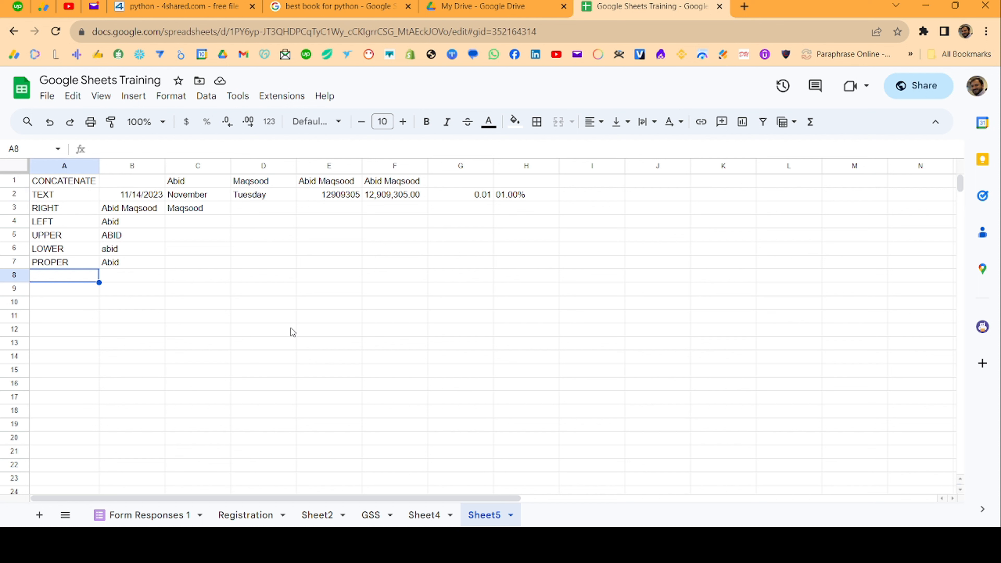
- Enter a three-word full name in B8 by extending the autocompleted name
{"action": "key", "text": "Right"}
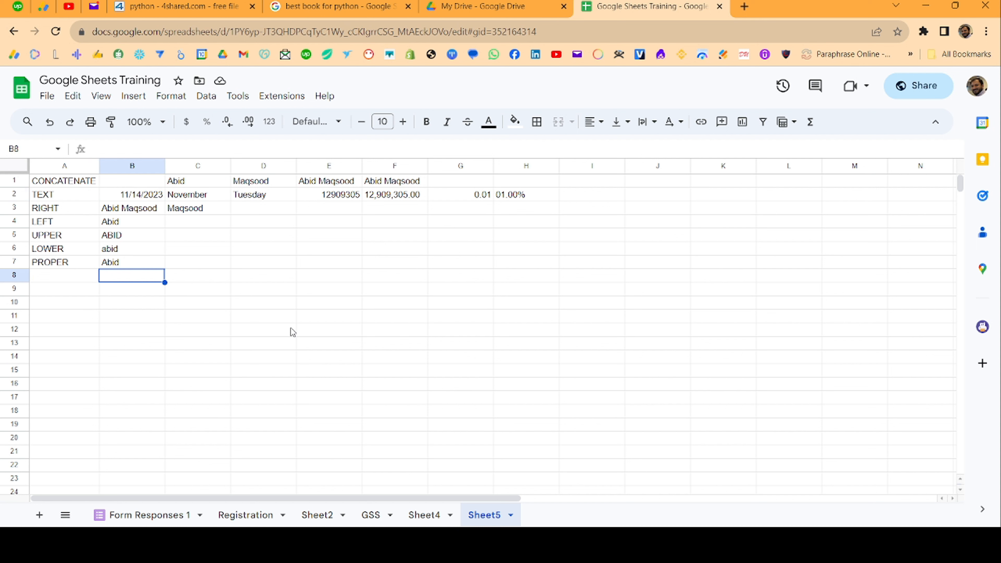
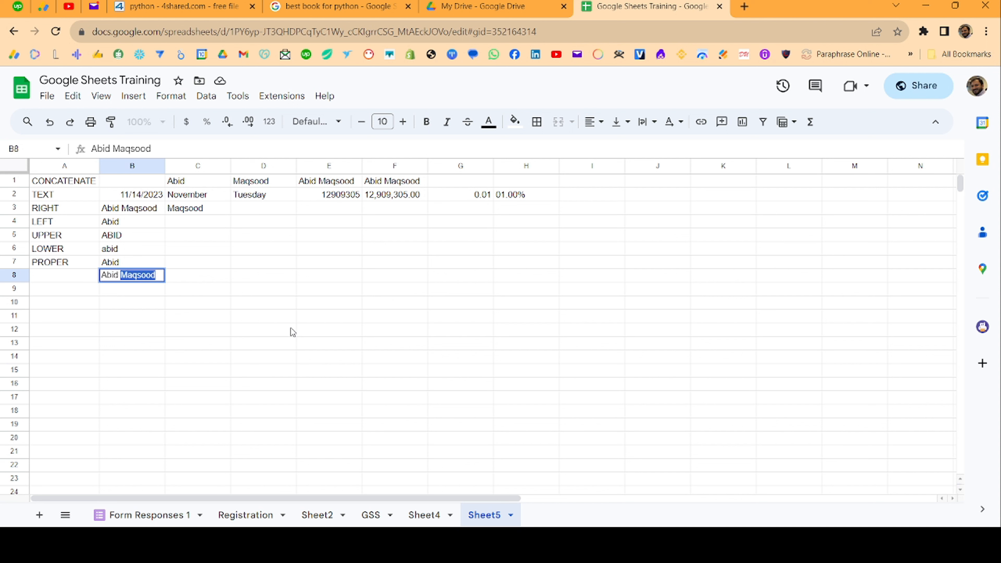
{"action": "key", "text": "Tab"}
{"action": "key", "text": "Left"}
{"action": "key", "text": "Return"}
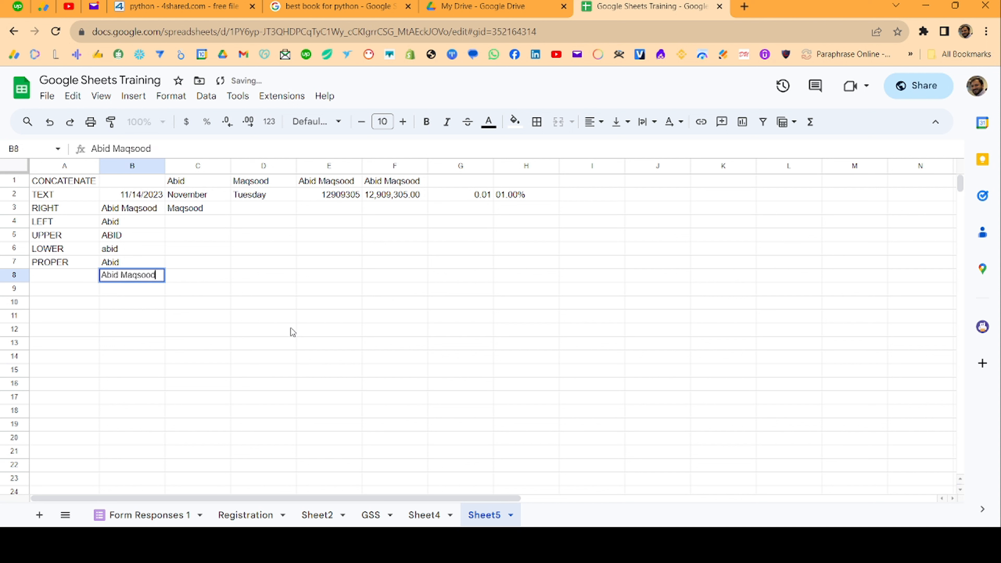
{"action": "type", "text": "Mehar"}
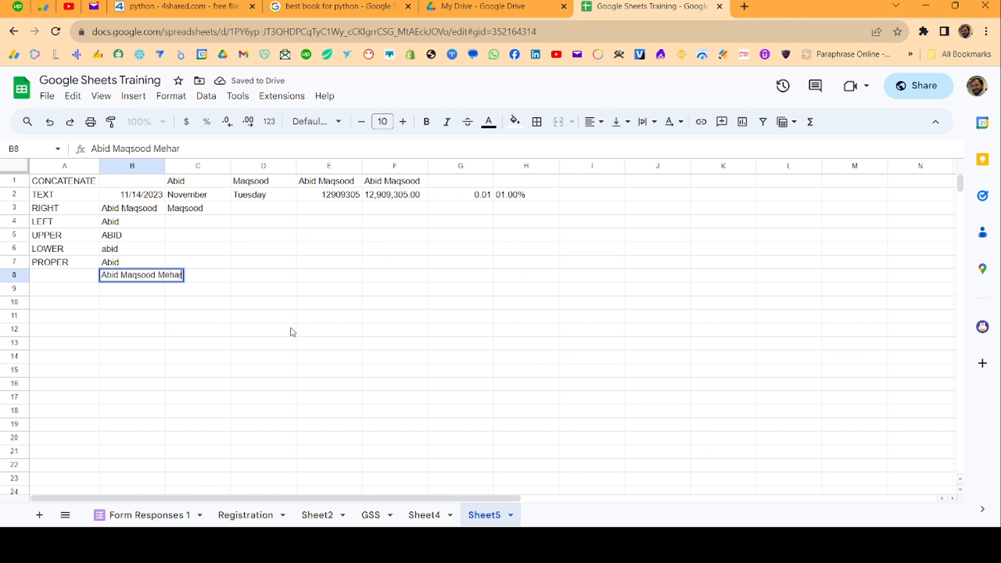
{"action": "key", "text": "Return"}
- Label row 8 with MID in cell A8
{"action": "key", "text": "Up"}
{"action": "key", "text": "Left"}
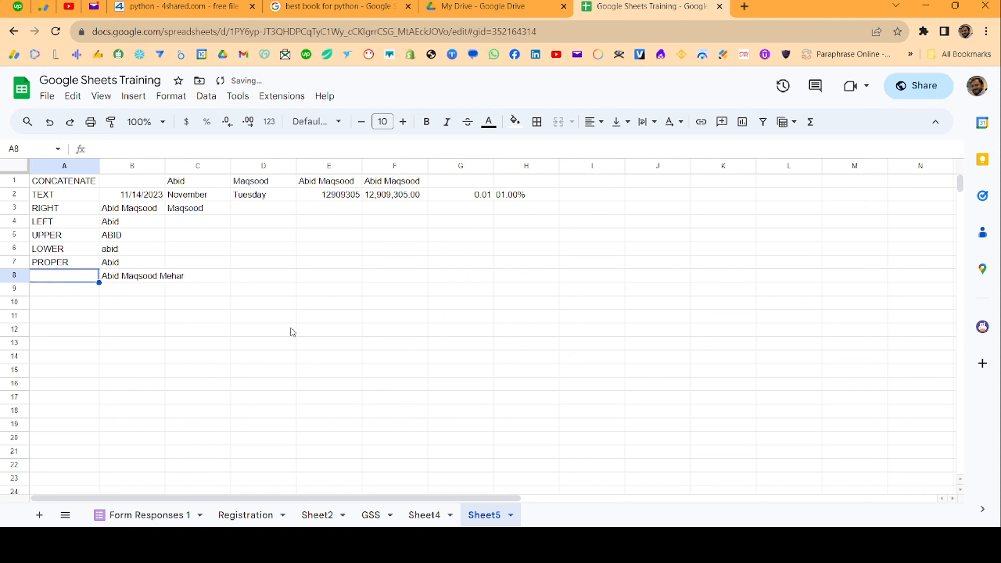
{"action": "type", "text": "MID"}
{"action": "key", "text": "Tab"}
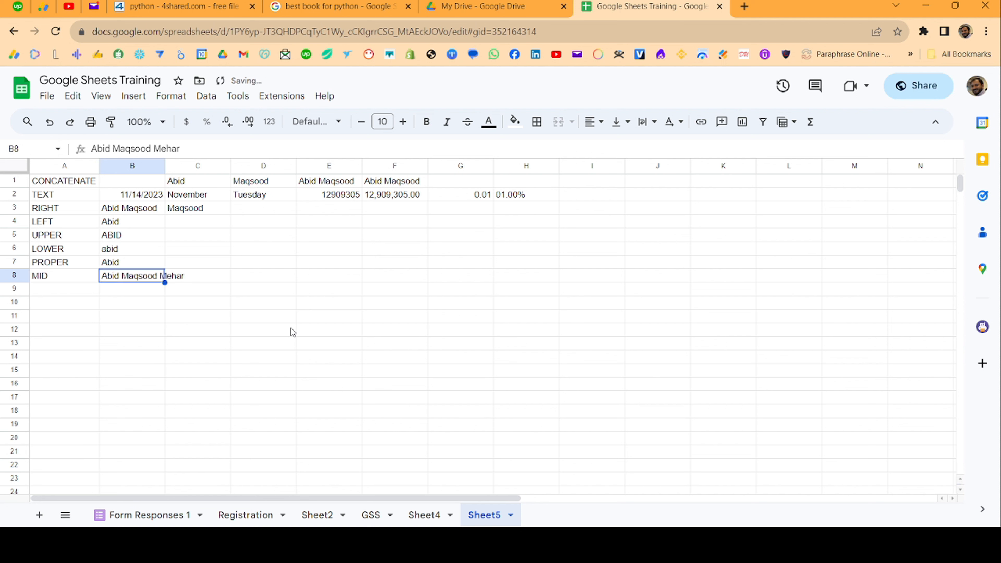
{"action": "key", "text": "Tab"}
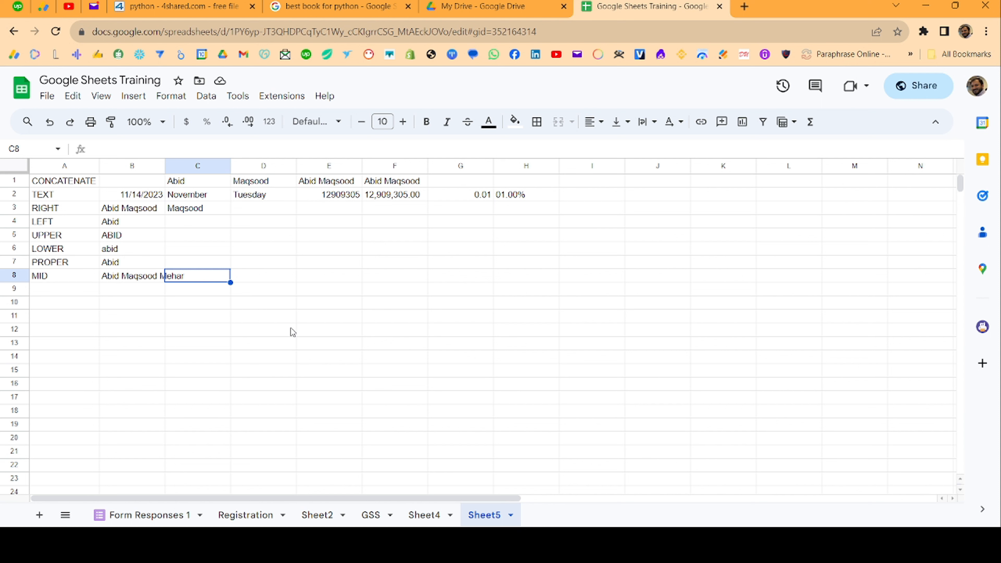
- Enter =MID(B8,6,7) in C8 to pull out the seven-character middle name
{"action": "type", "text": "=MID("}
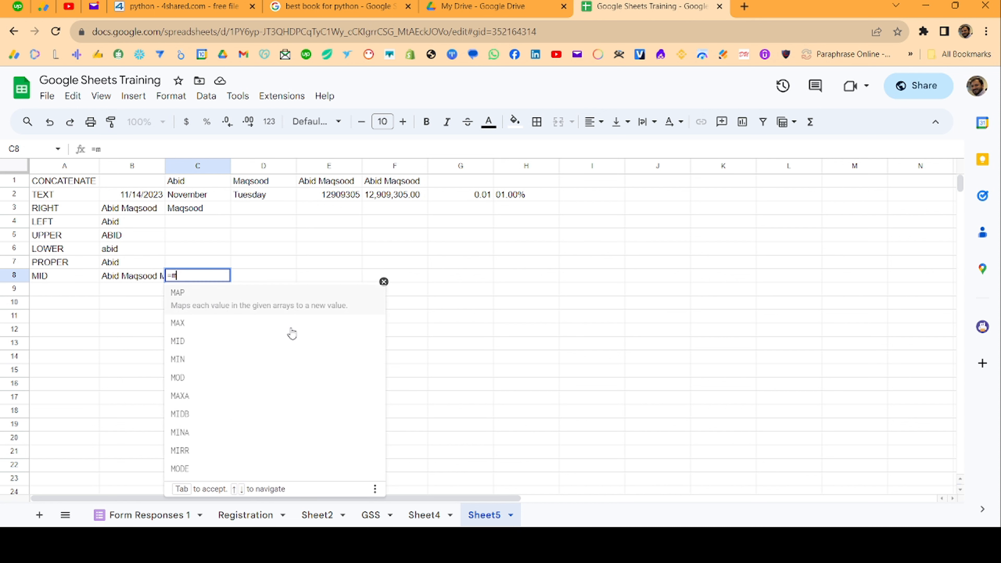
{"action": "key", "text": "Left"}
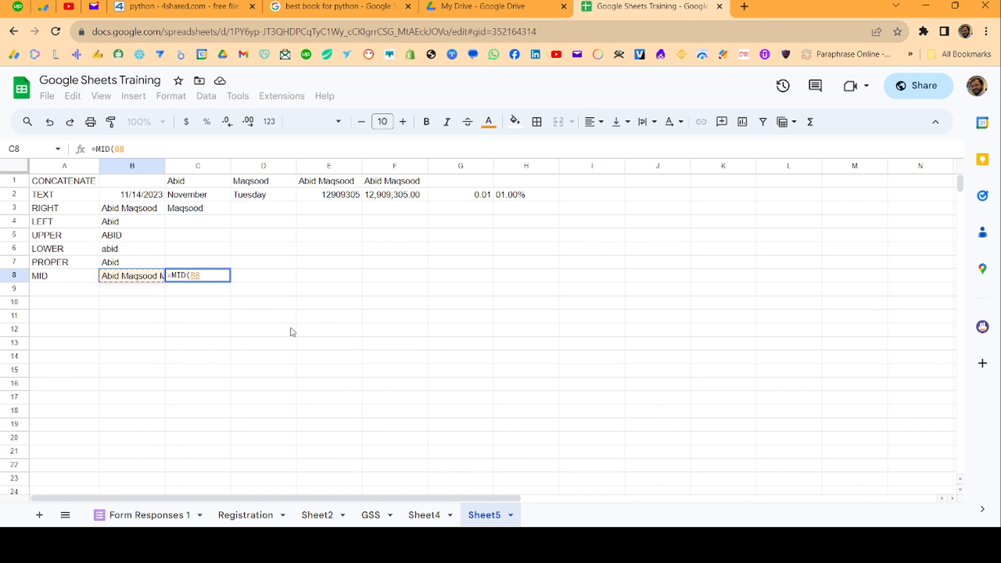
{"action": "type", "text": ","}
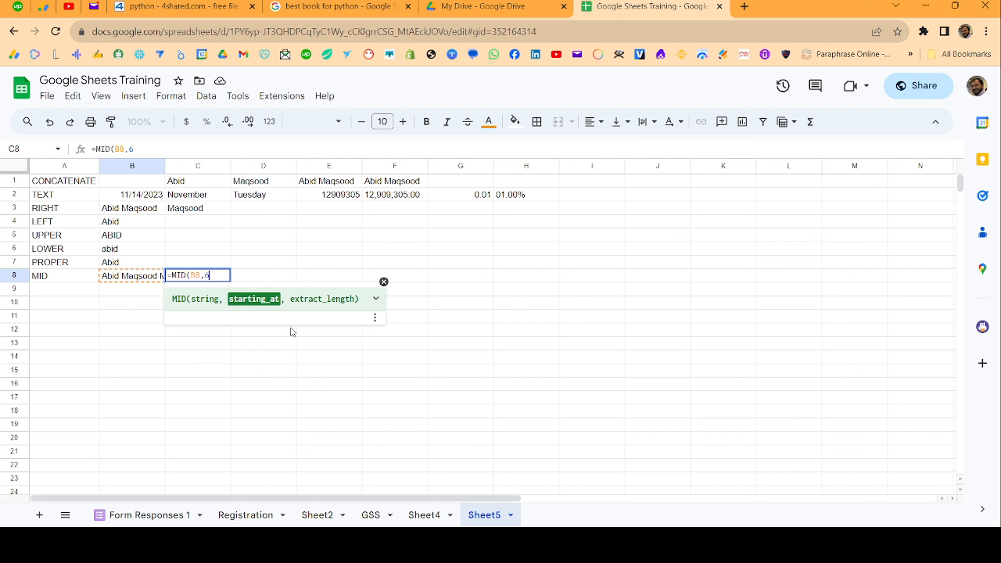
{"action": "type", "text": "6,7"}
{"action": "key", "text": "Return"}
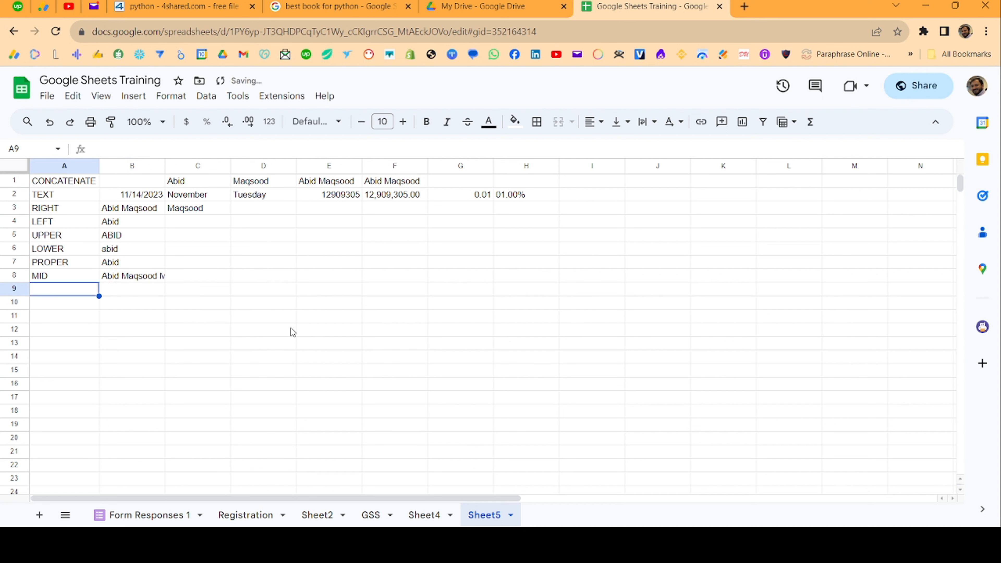
{"action": "key", "text": "Up"}
{"action": "key", "text": "Right"}
{"action": "key", "text": "Right"}
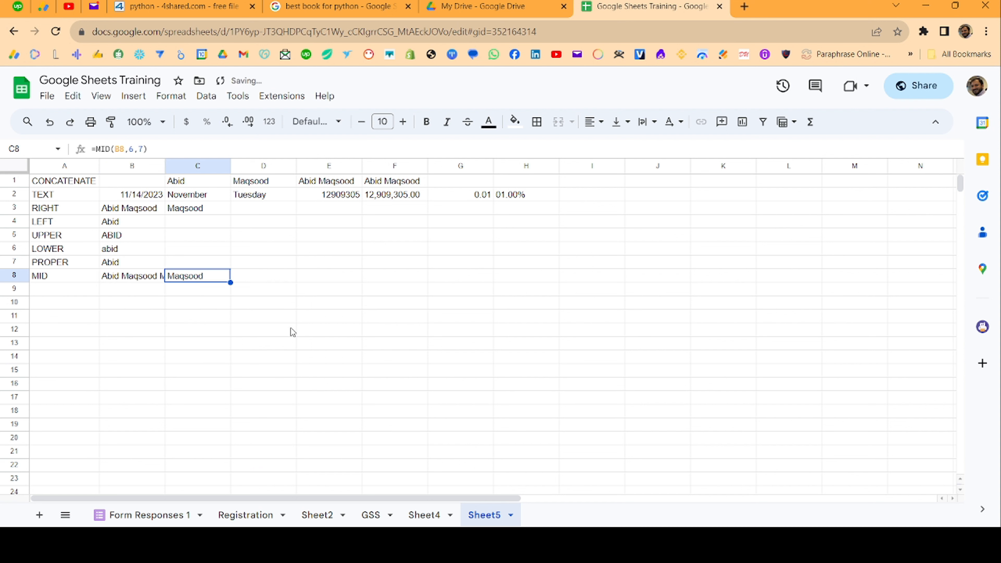